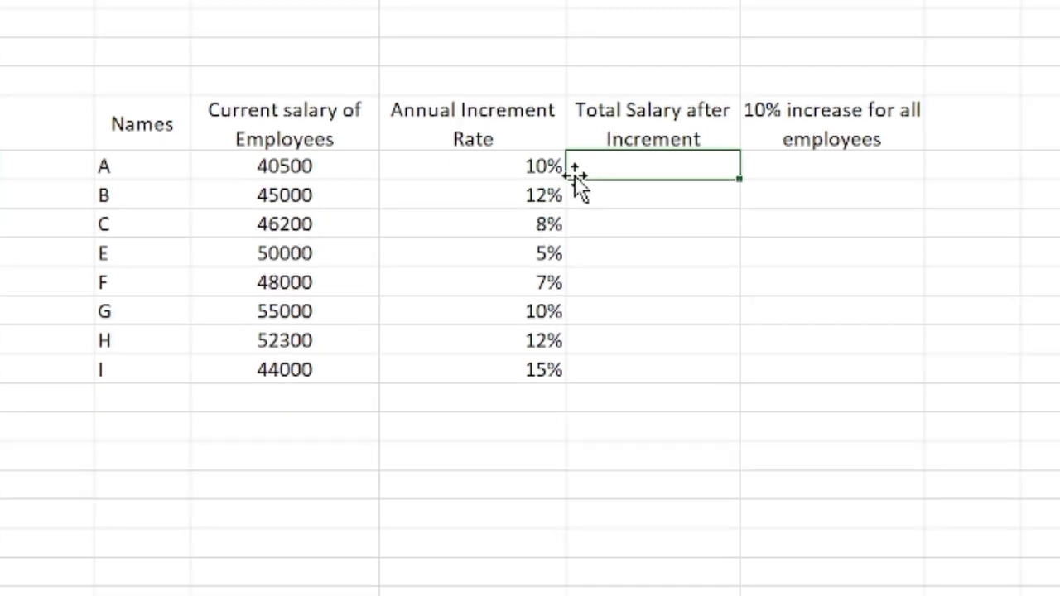
- Calculate employee A's total salary after increment with =C8*(1+D8) and fill the formula down through employee I
text(=)
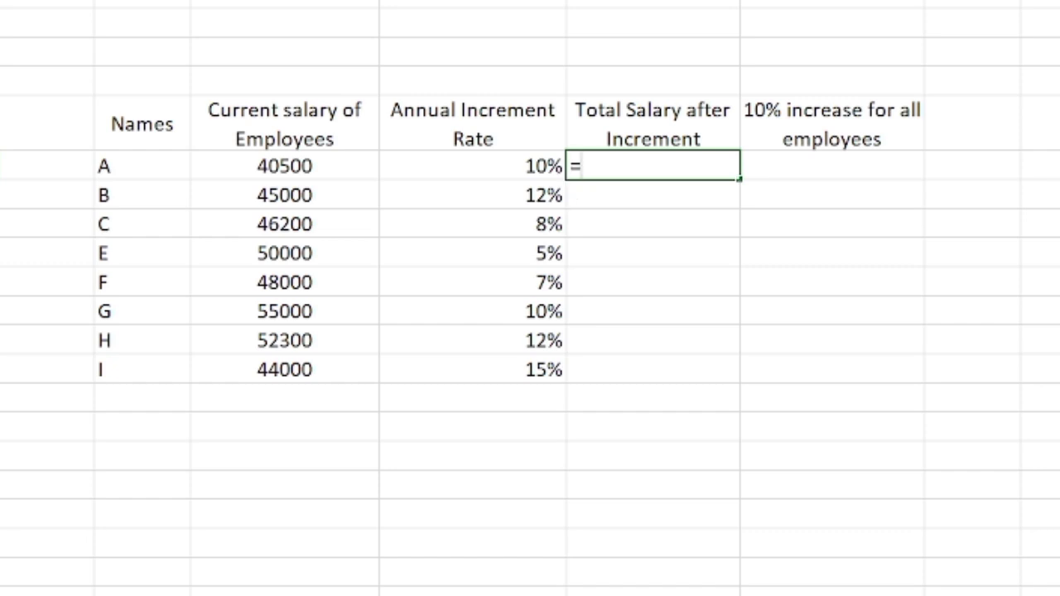
click(311, 165)
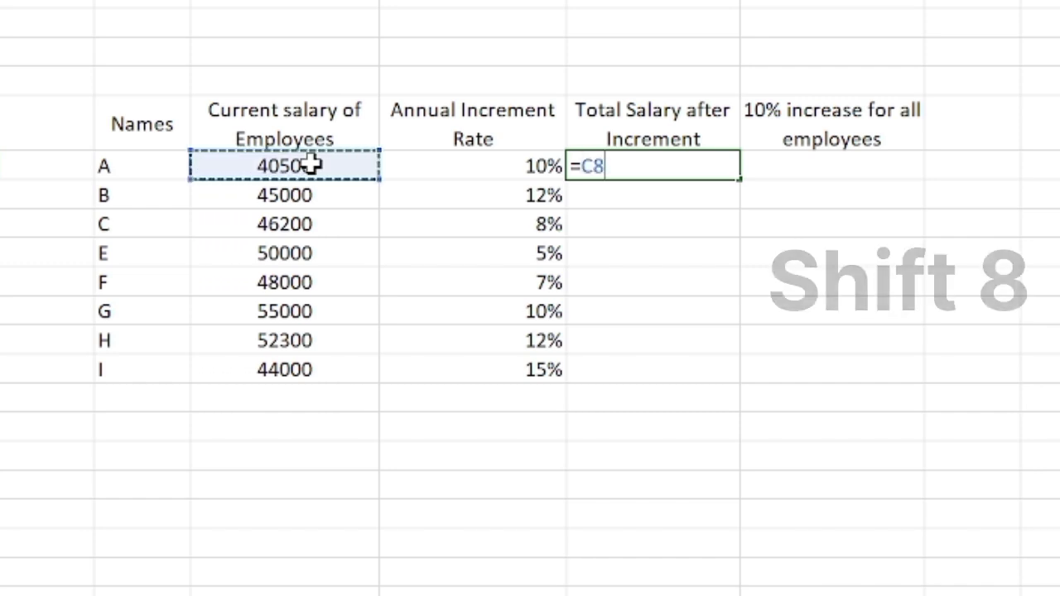
text(*)
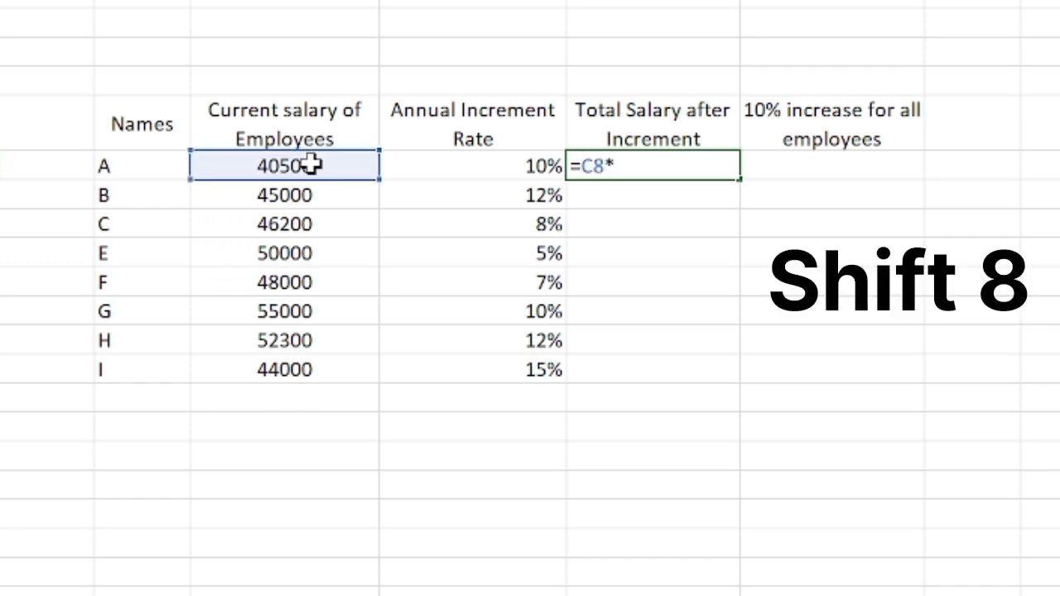
text((1)
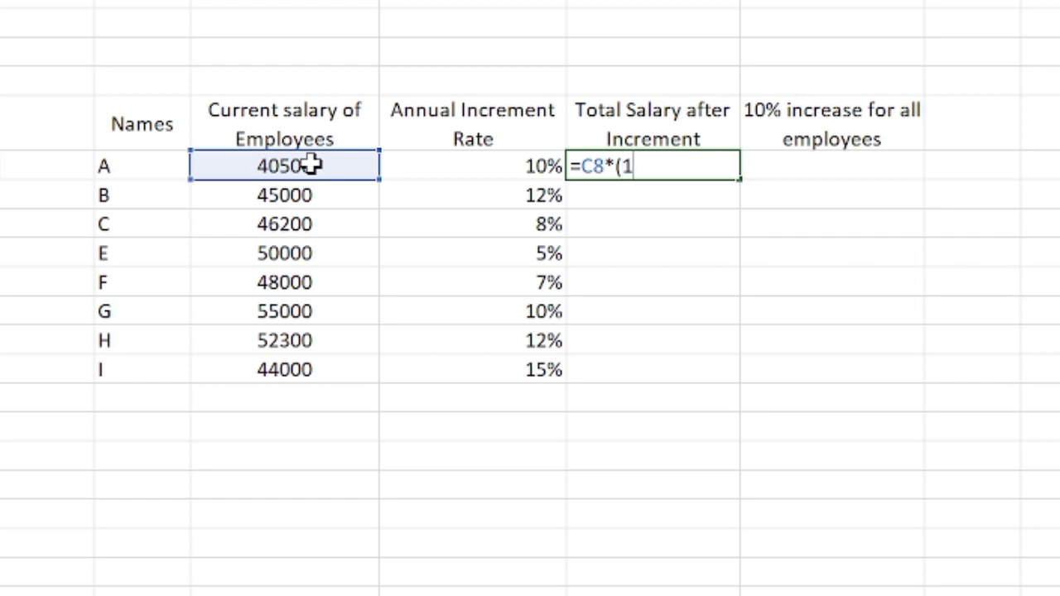
text(+)
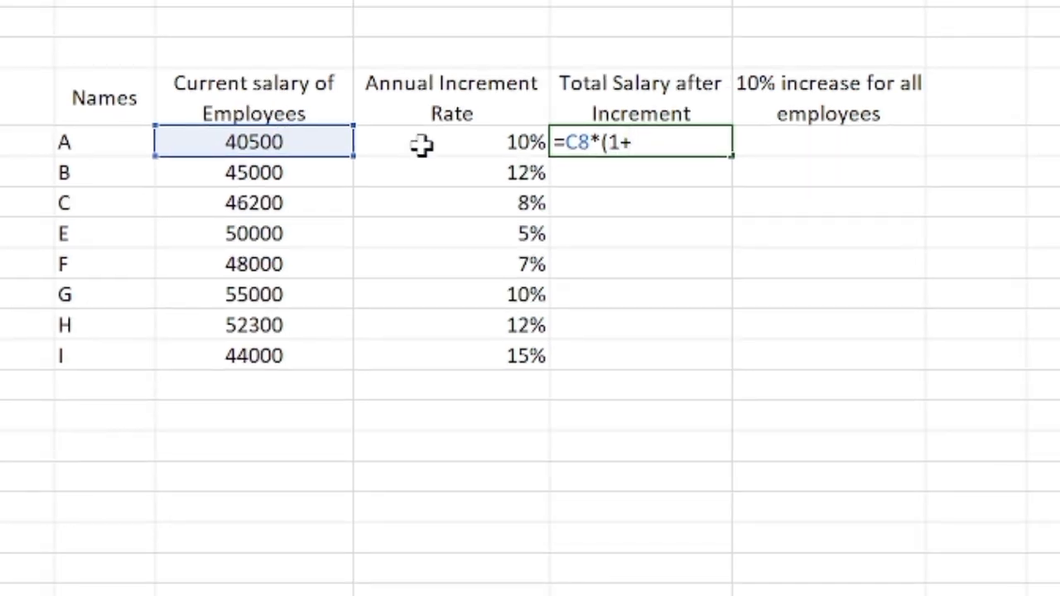
click(421, 144)
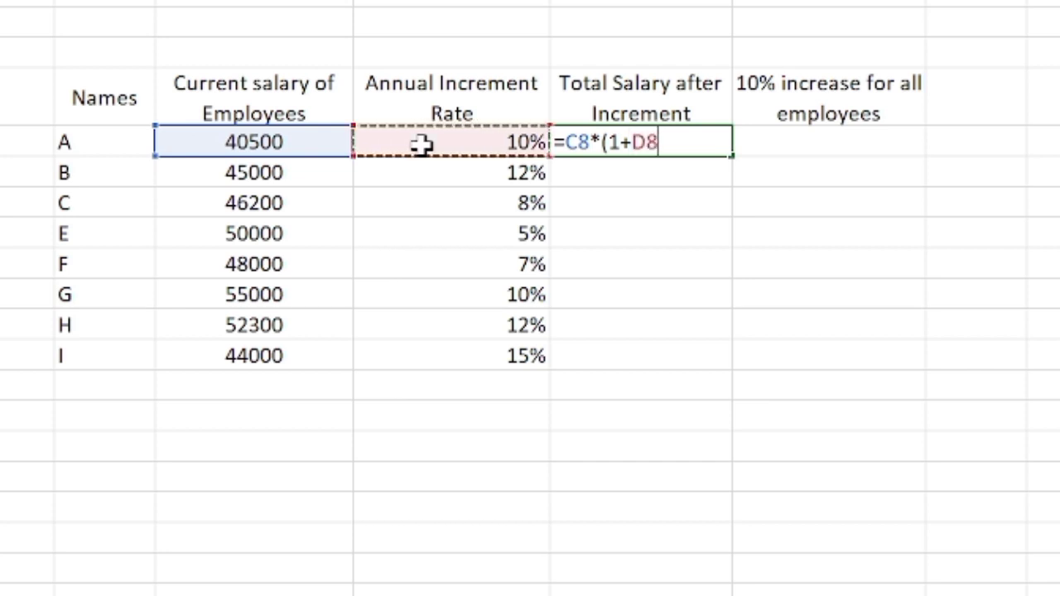
text())
key(Return)
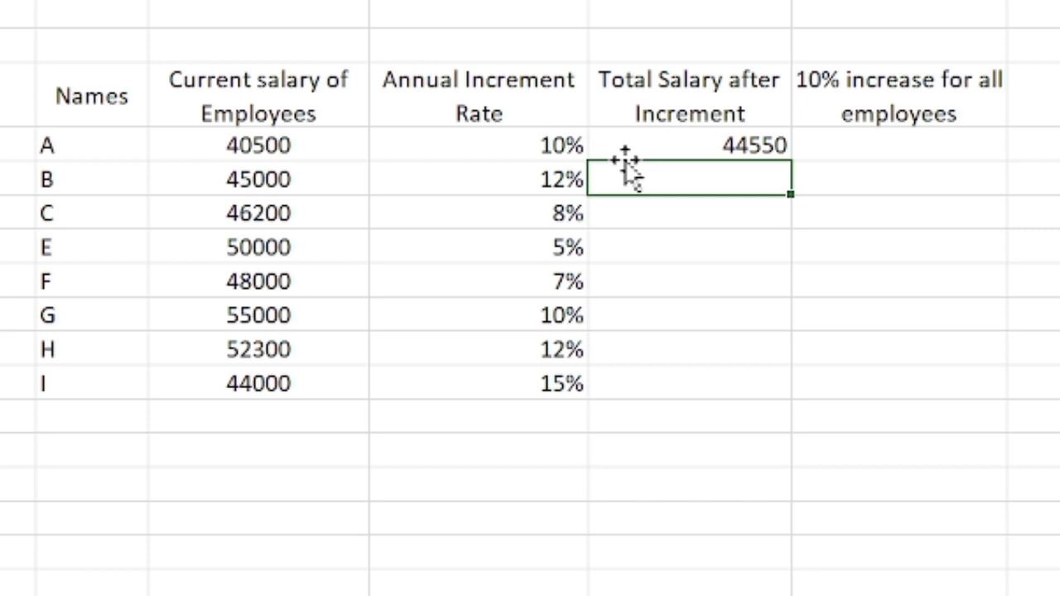
click(655, 142)
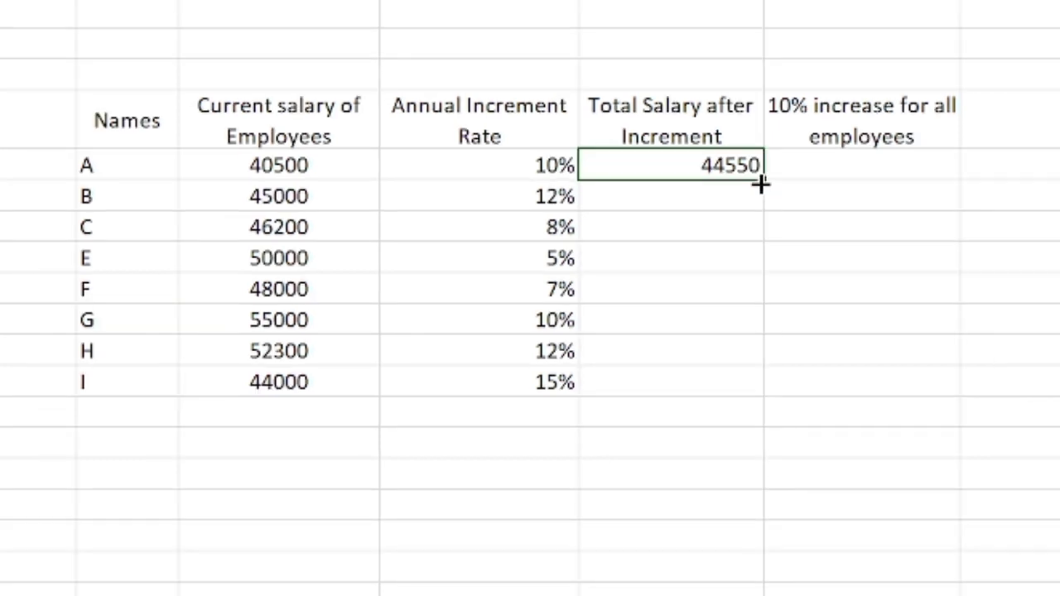
drag(765, 181, 743, 396)
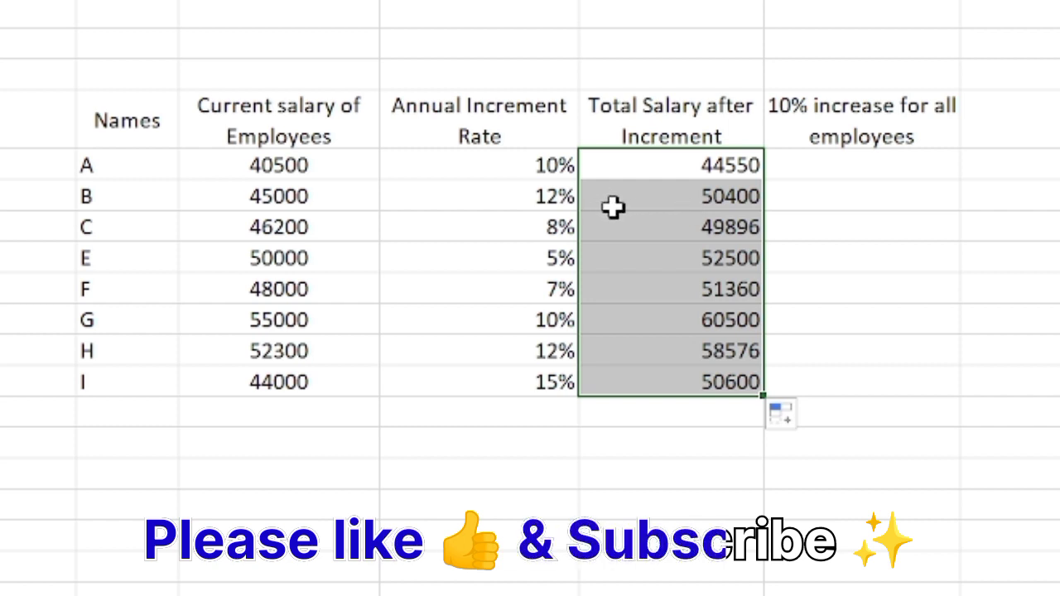
- Calculate employee A's 10% salary increase with =C8*(1+10%) and fill the formula down through employee I
click(801, 175)
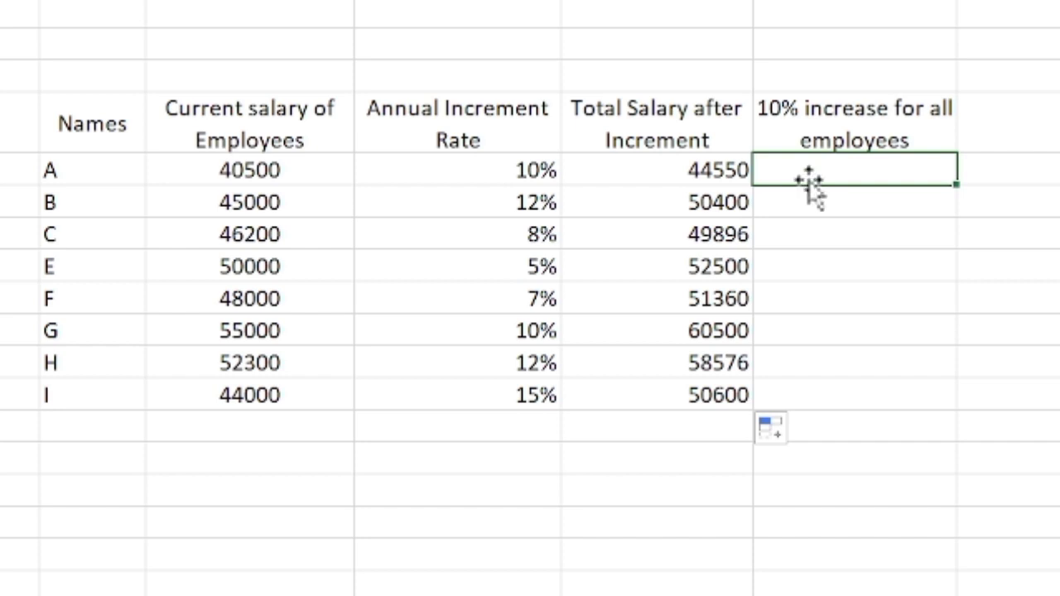
text(=)
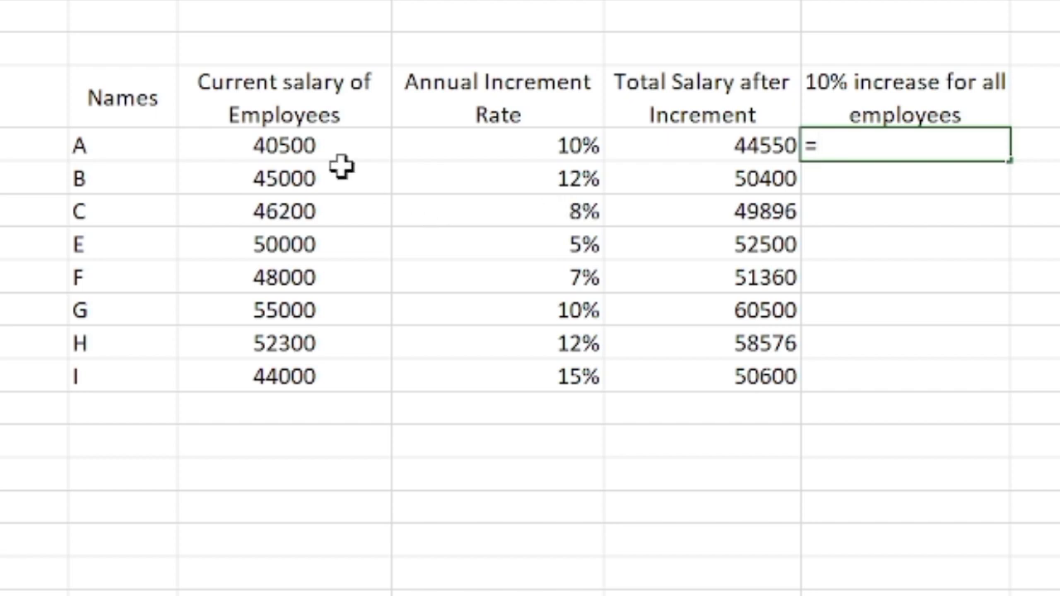
click(305, 142)
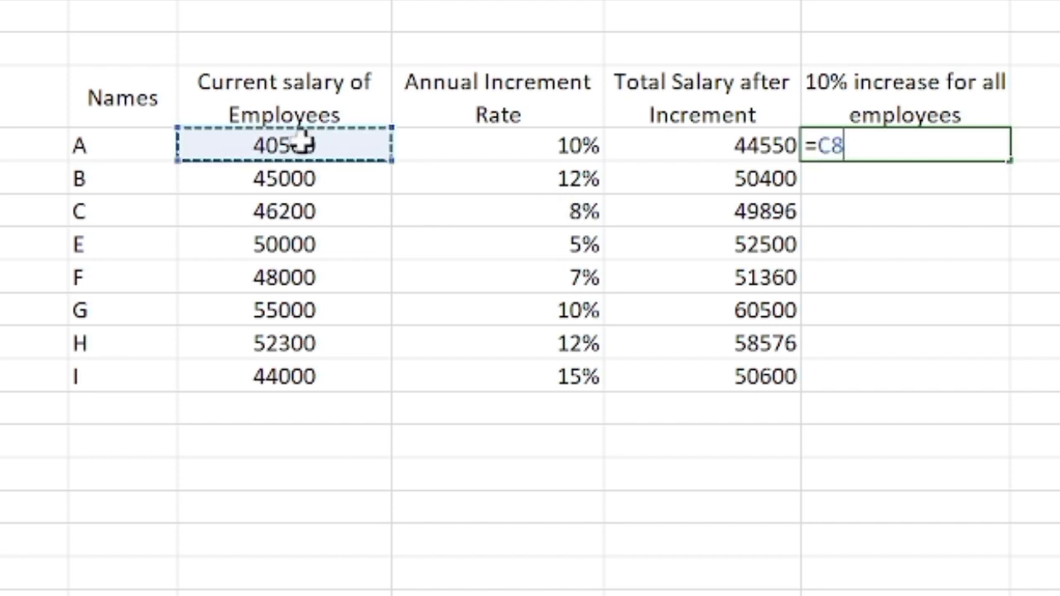
text(*)
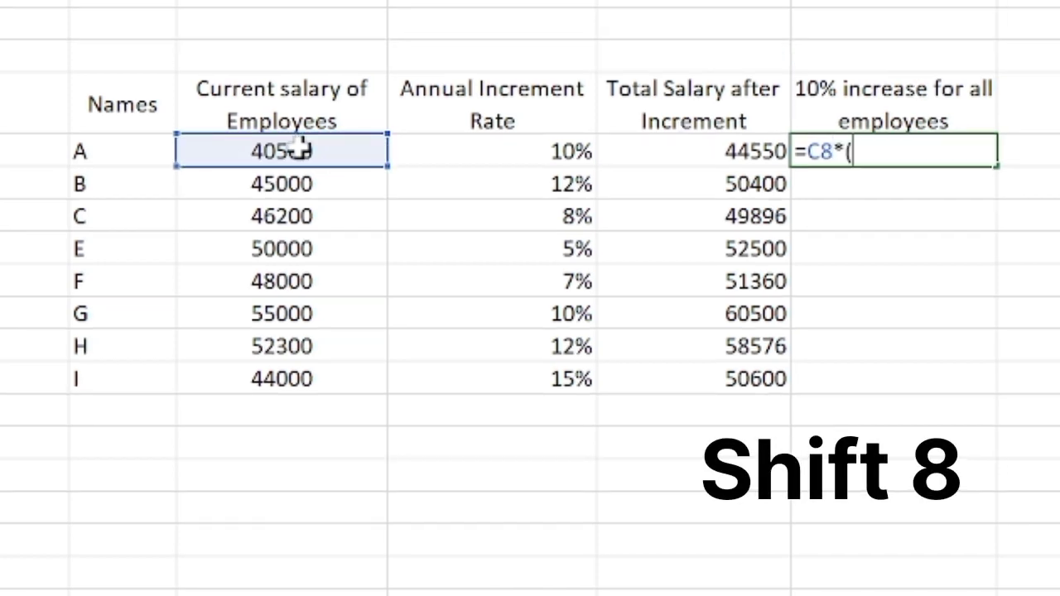
text((1)
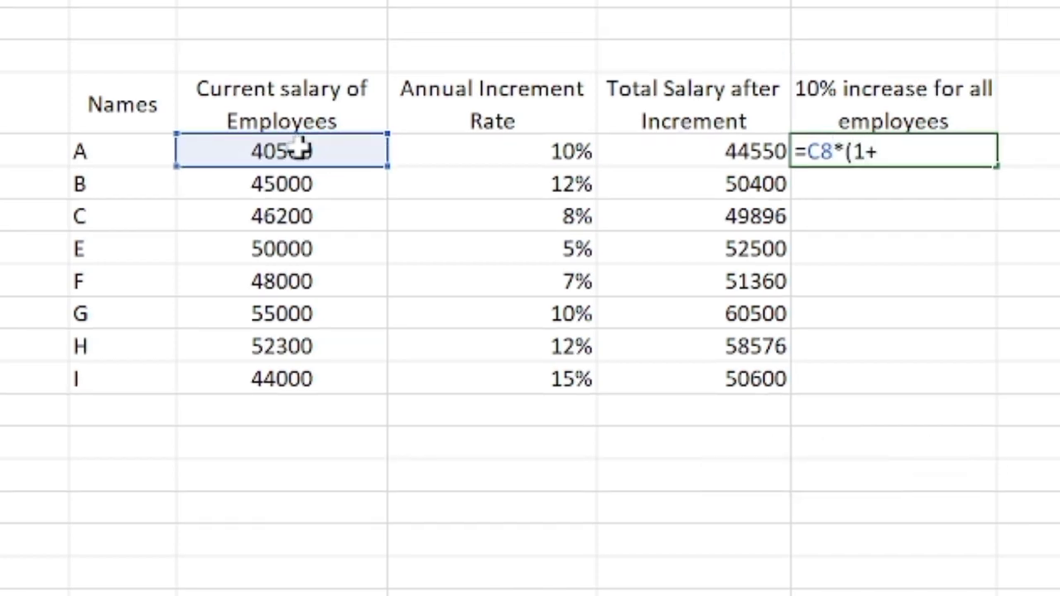
text(+10%)
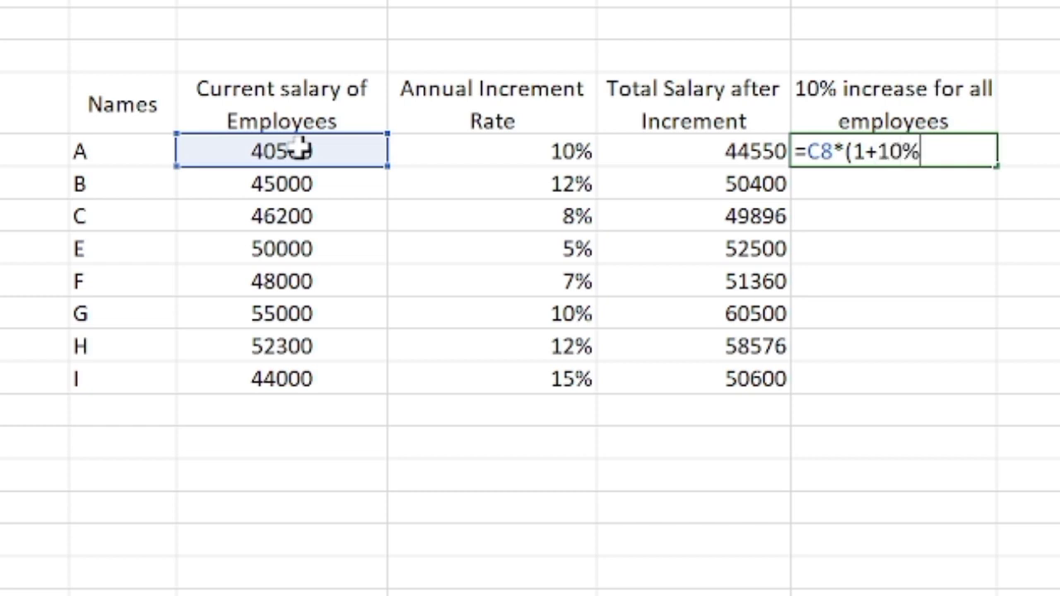
key(Return)
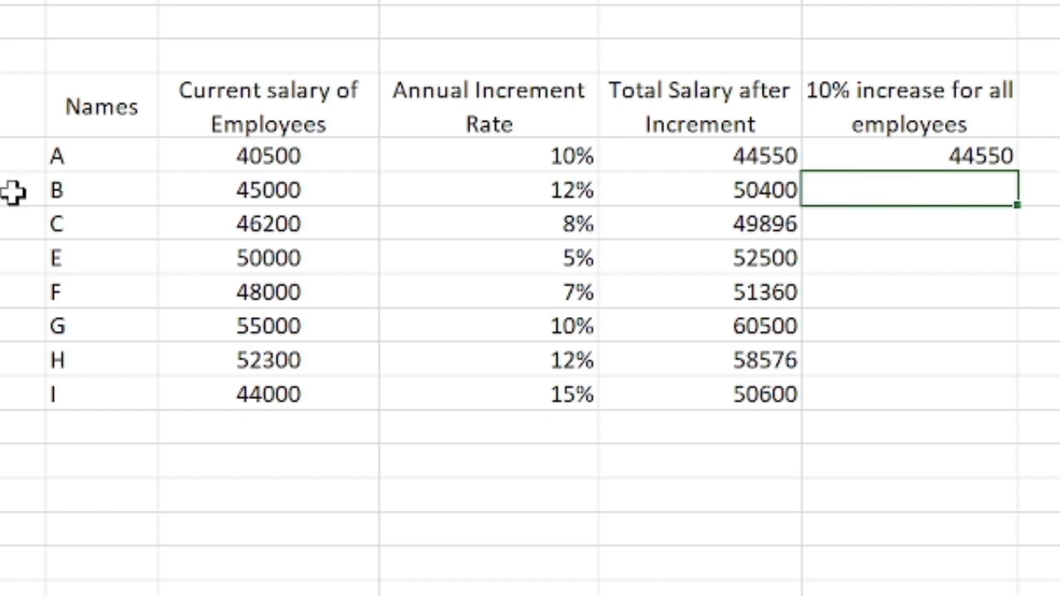
click(932, 159)
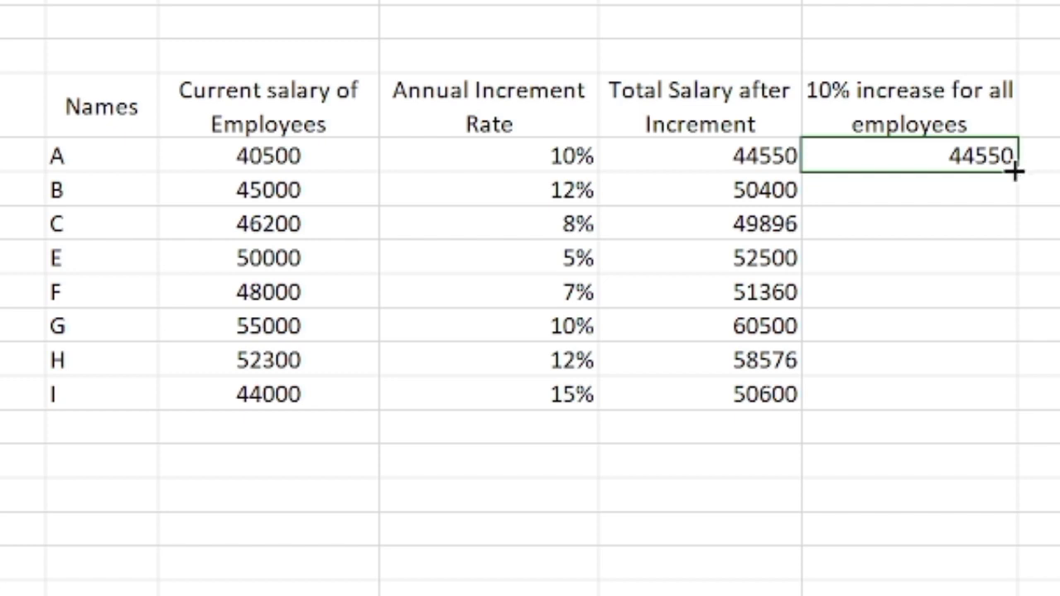
mouse_move(1015, 170)
mouse_down()
mouse_move(1005, 355)
mouse_move(989, 400)
mouse_move(977, 399)
mouse_up()
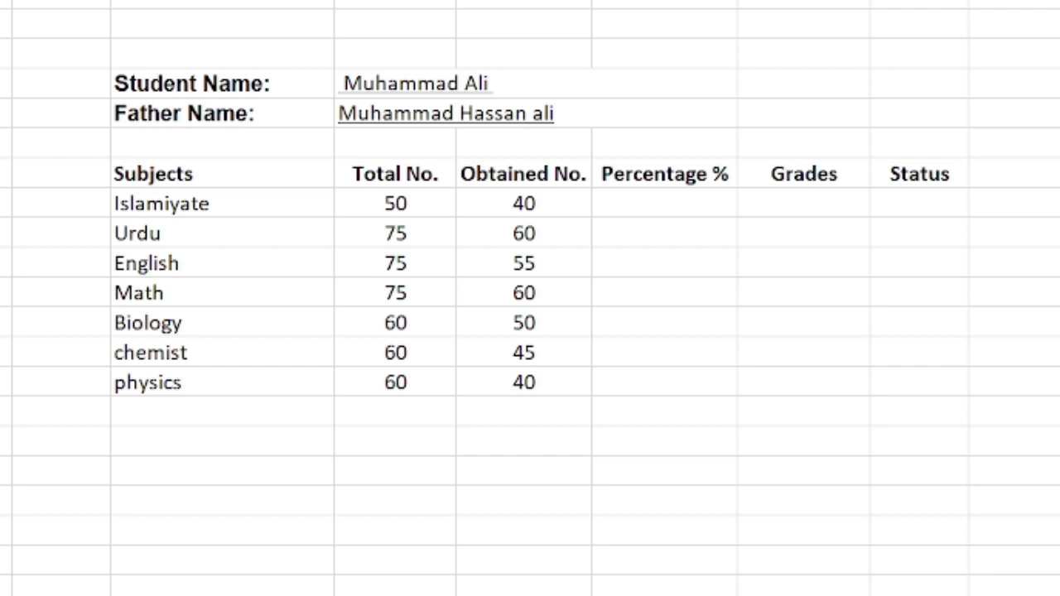
- Calculate the Islamiyate percentage in F10 by dividing obtained by total marks with =E10/D10
click(646, 208)
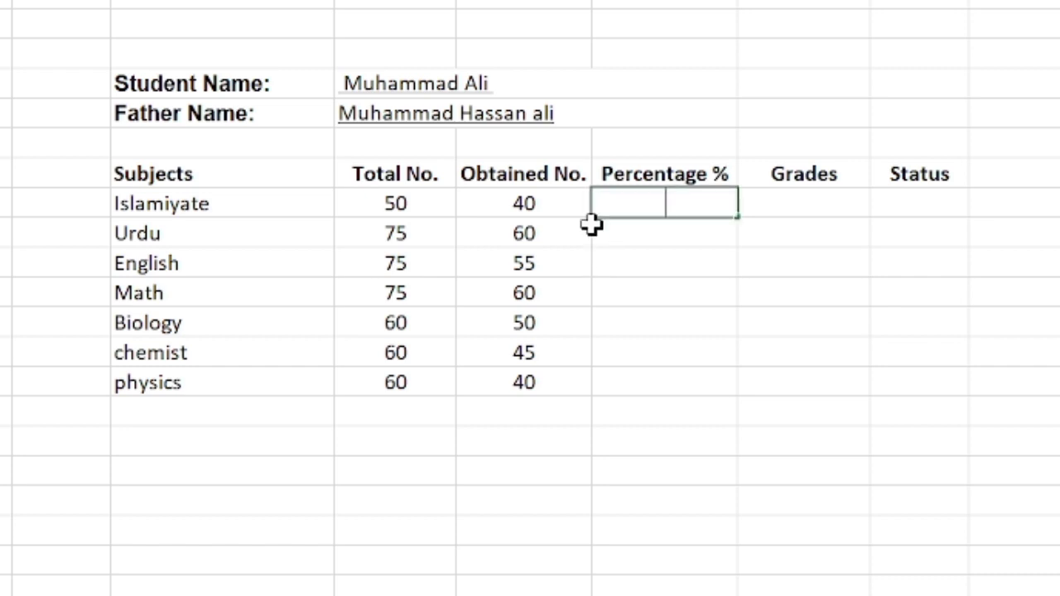
click(537, 207)
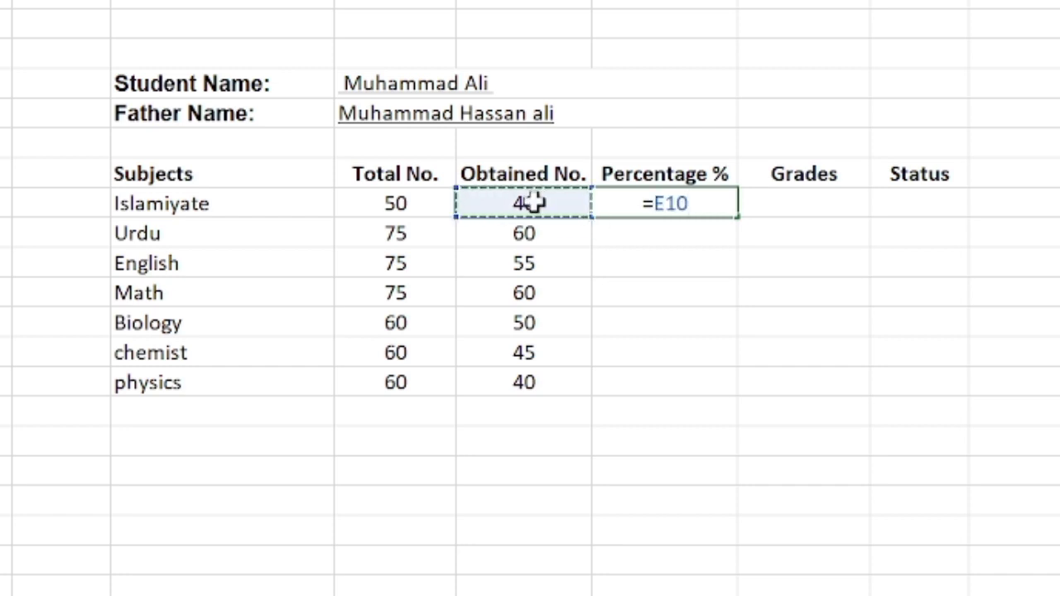
text(/)
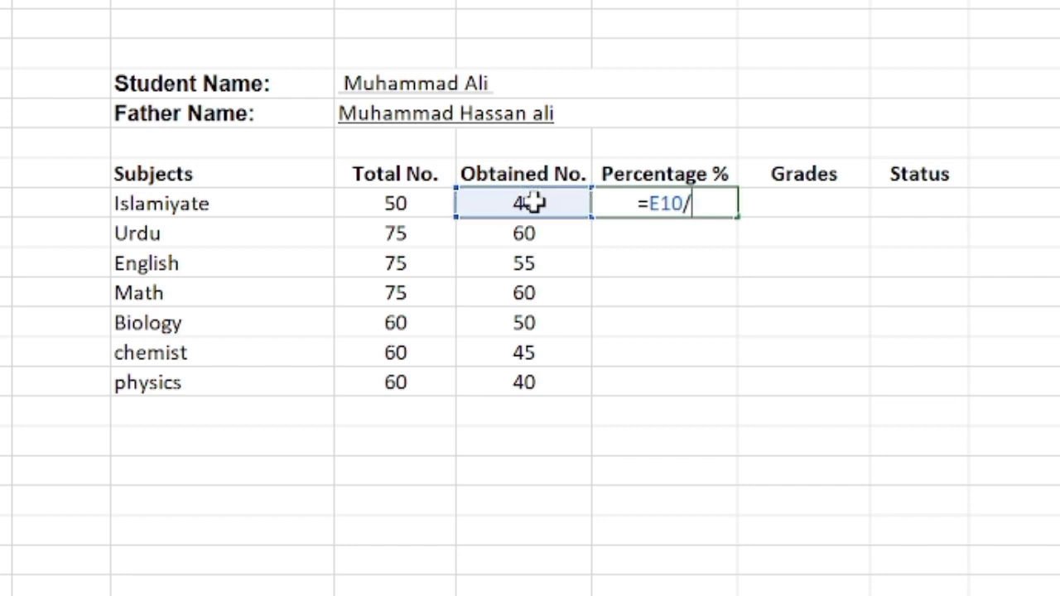
click(421, 201)
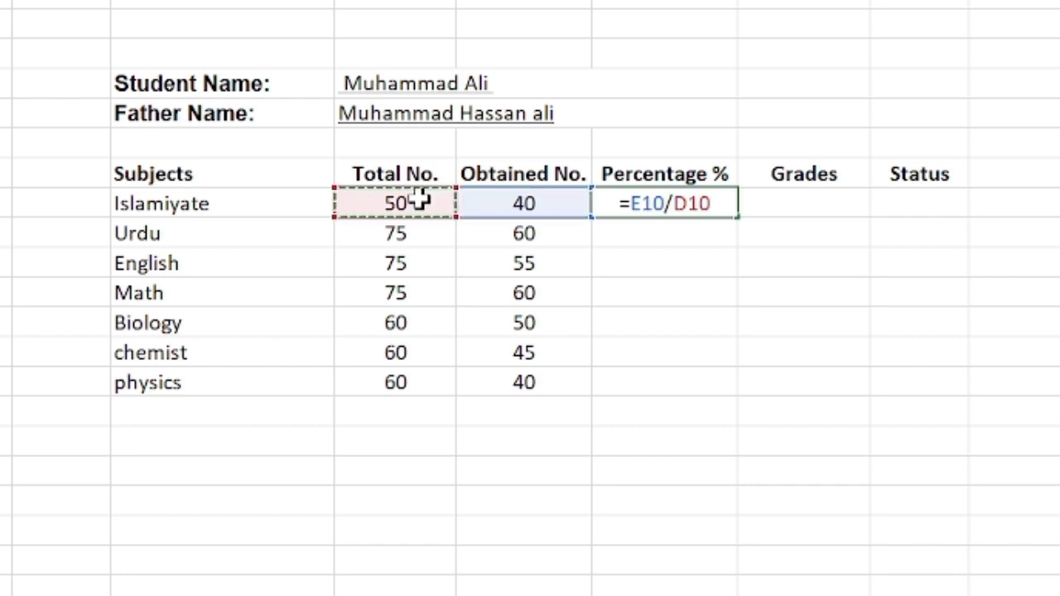
key(Return)
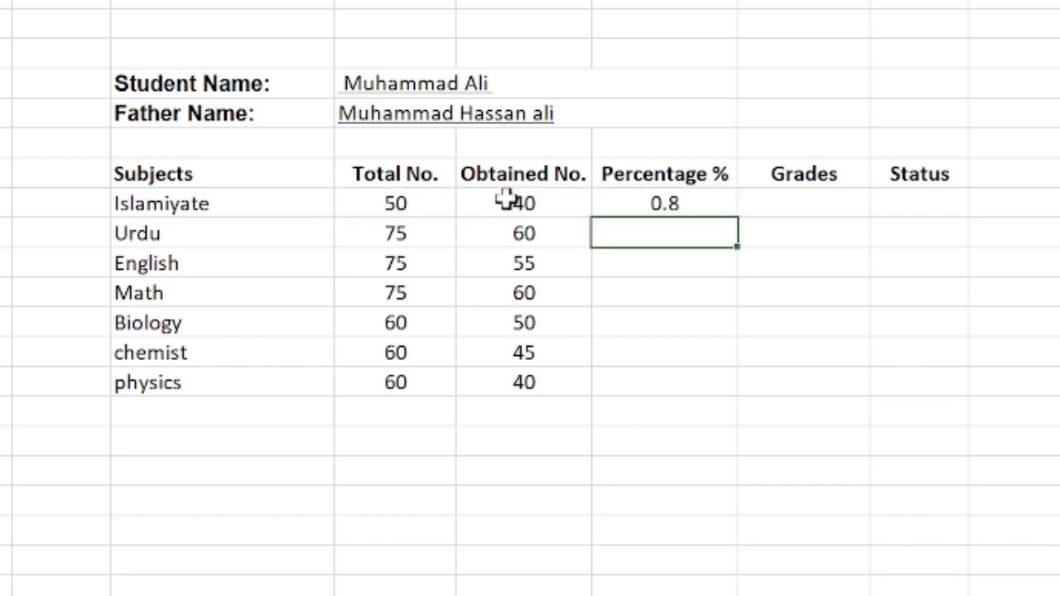
- Apply the Percentage number format to the Islamiyate result in F10
click(688, 206)
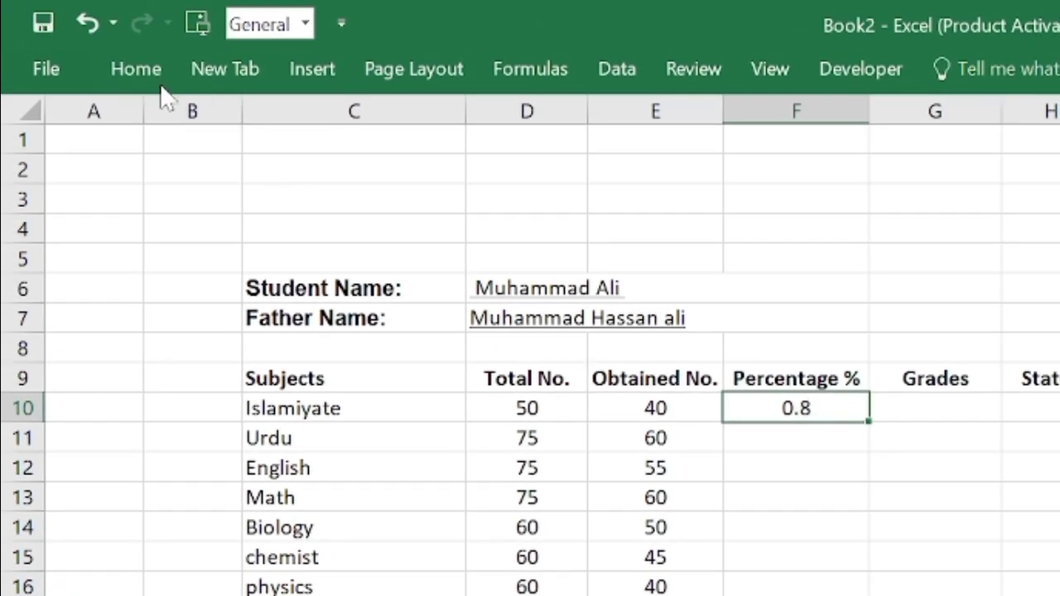
click(137, 70)
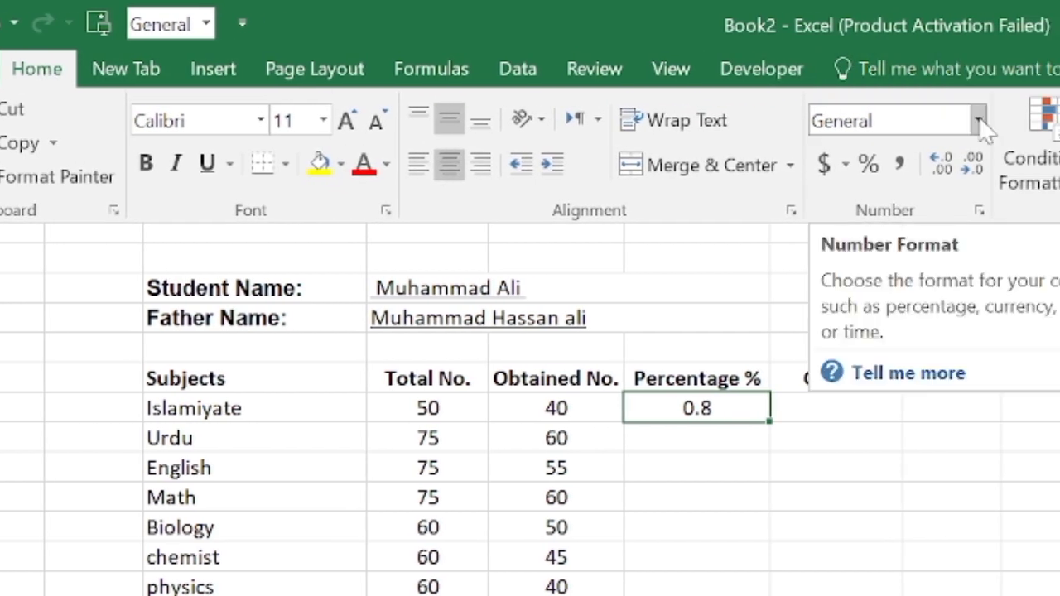
click(978, 121)
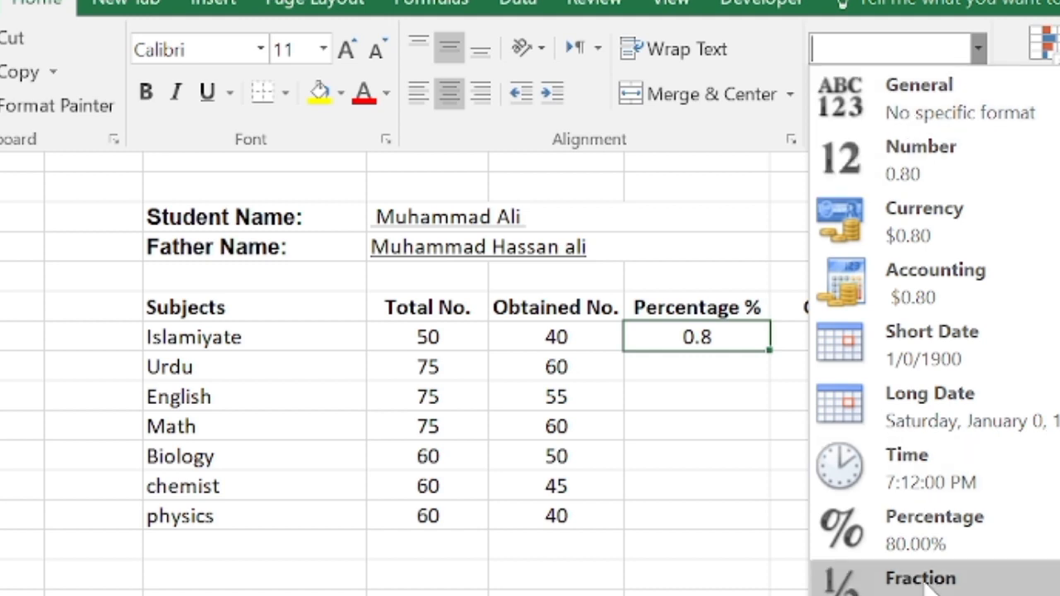
click(894, 528)
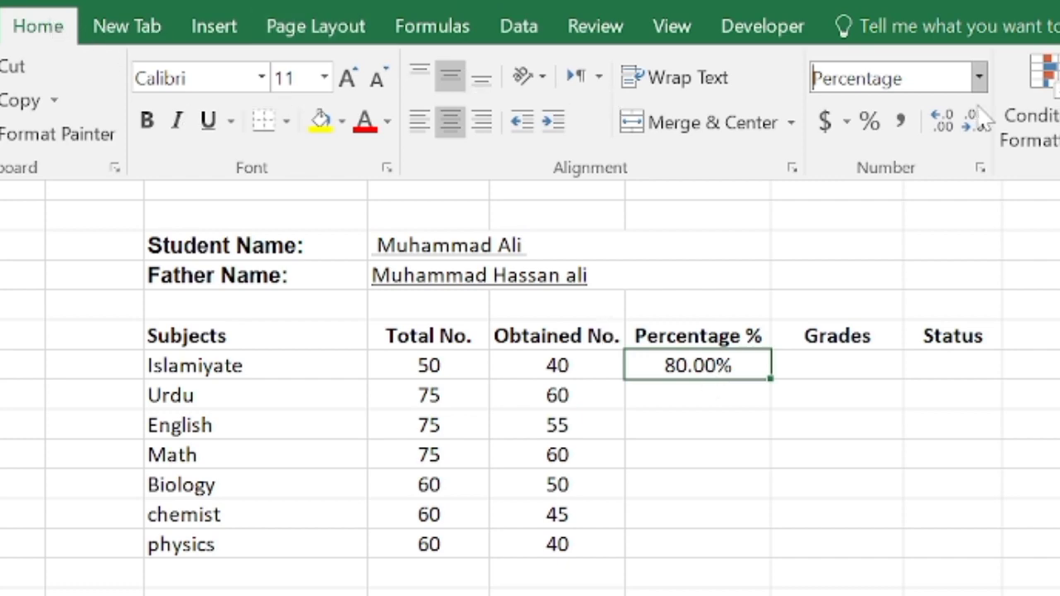
- Set the Islamiyate percentage format to 0 decimal places and fill the cell down through the physics row
click(980, 76)
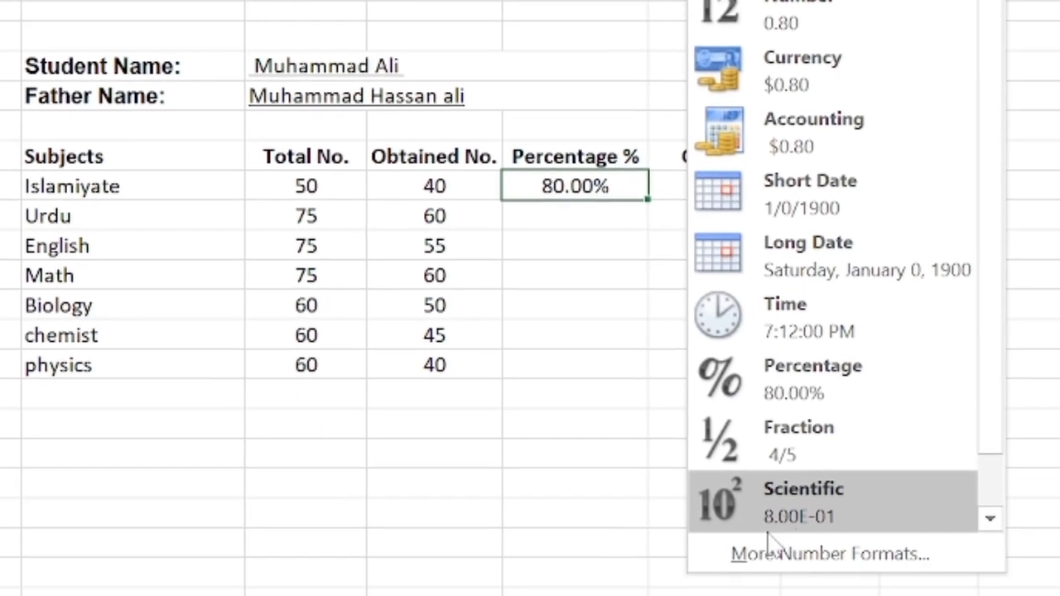
click(815, 550)
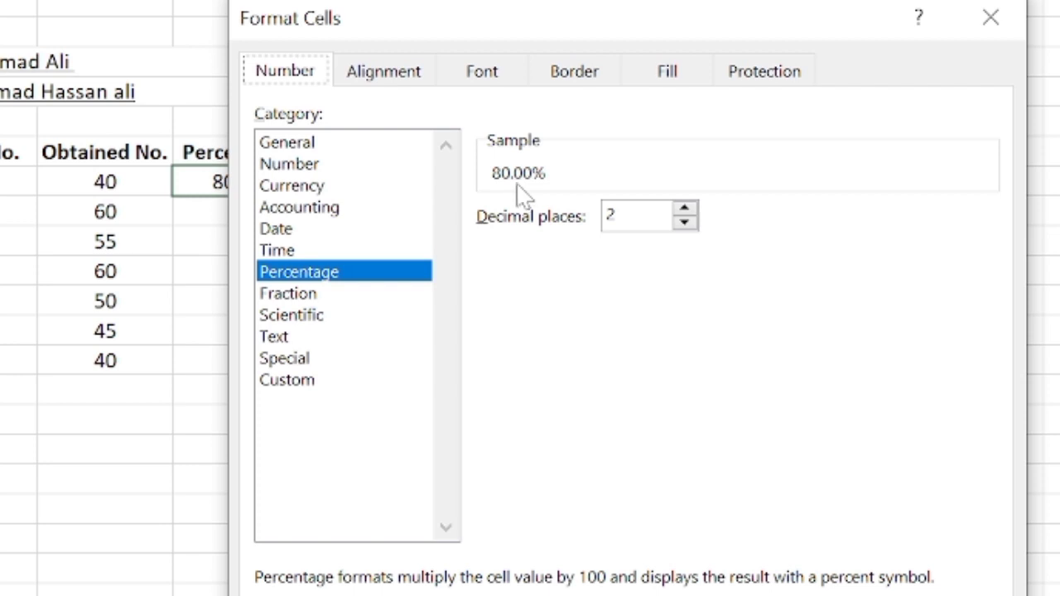
click(684, 222)
click(684, 222)
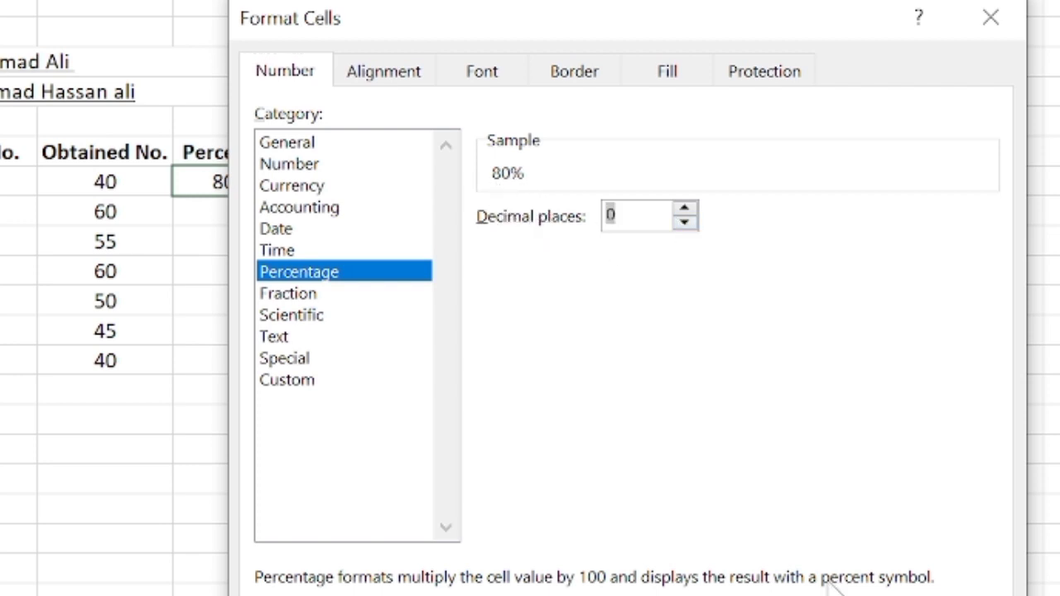
click(853, 594)
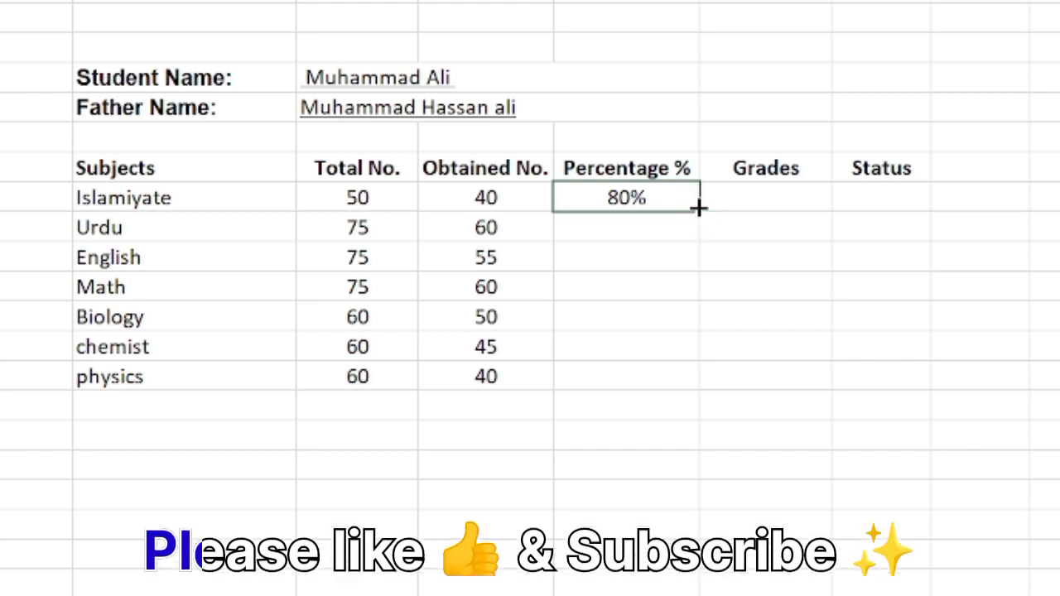
drag(698, 211, 680, 382)
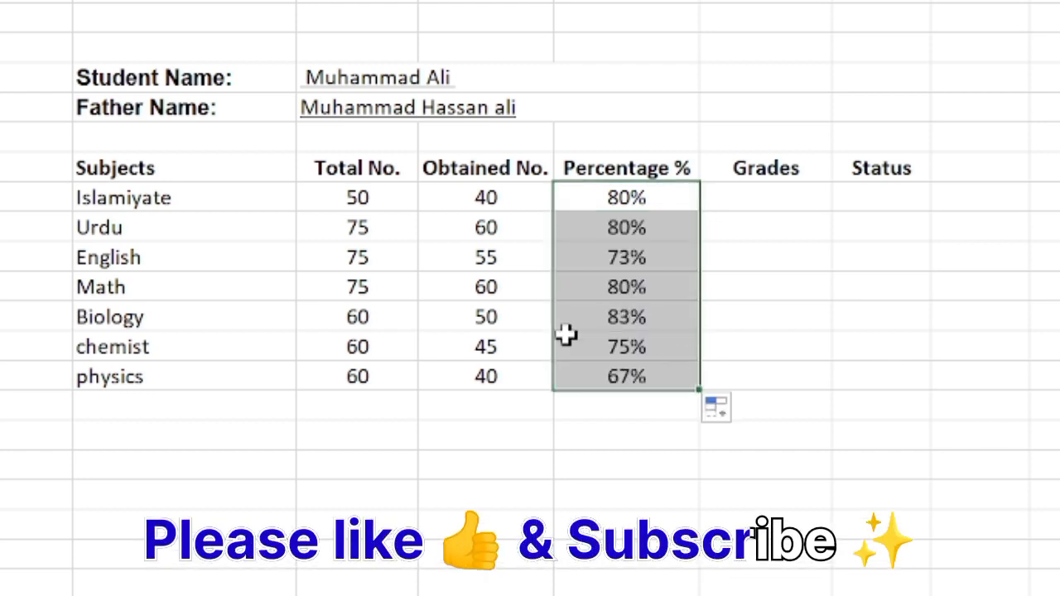
- Begin the Islamiyate grade formula in G10 with =IF(F10=>80%,"A+", to award A+ from 80%
click(737, 194)
click(763, 197)
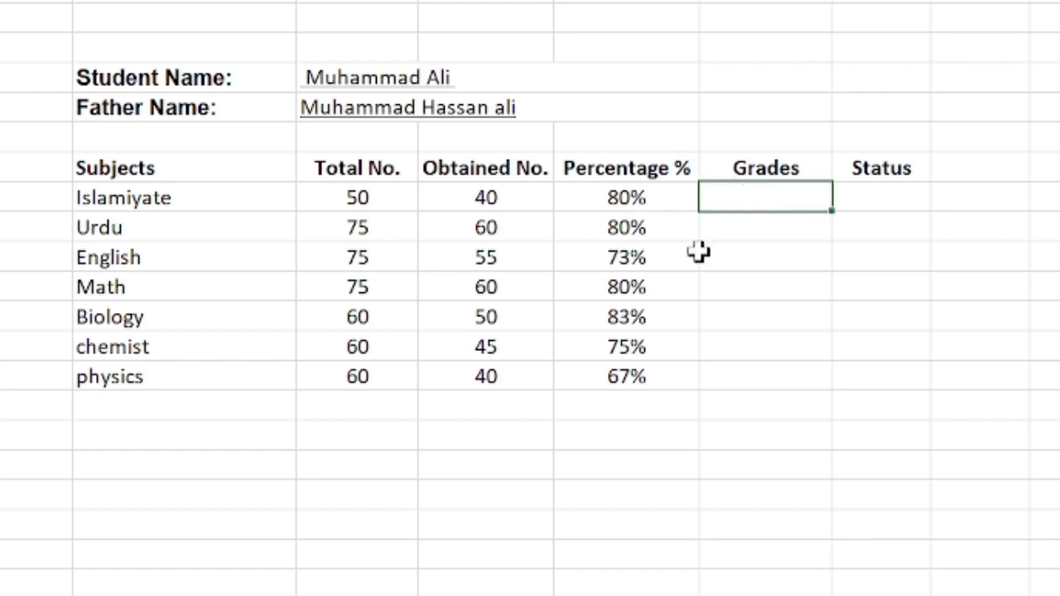
text(=I)
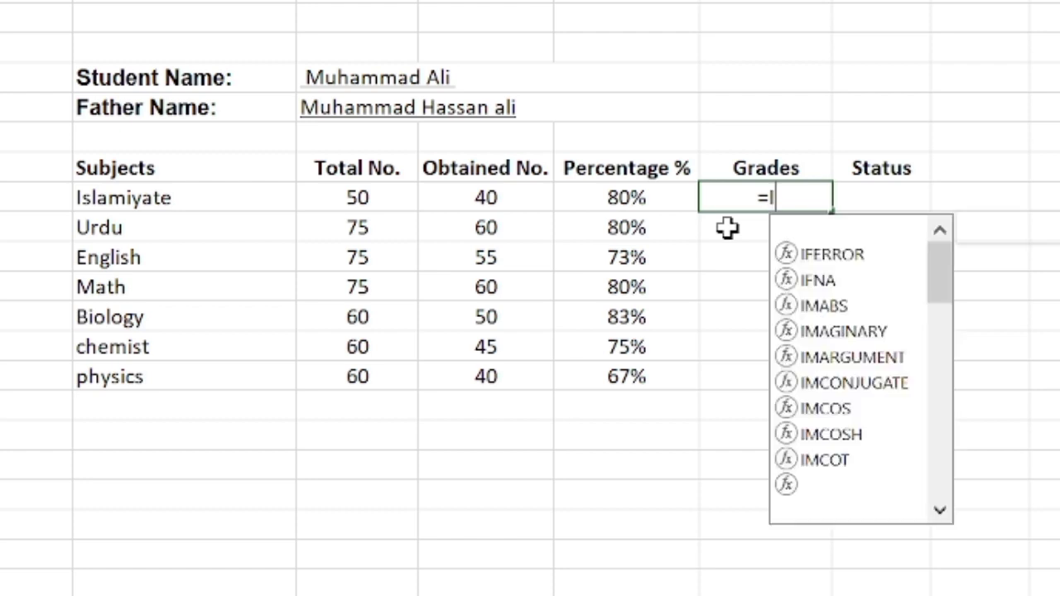
text(F()
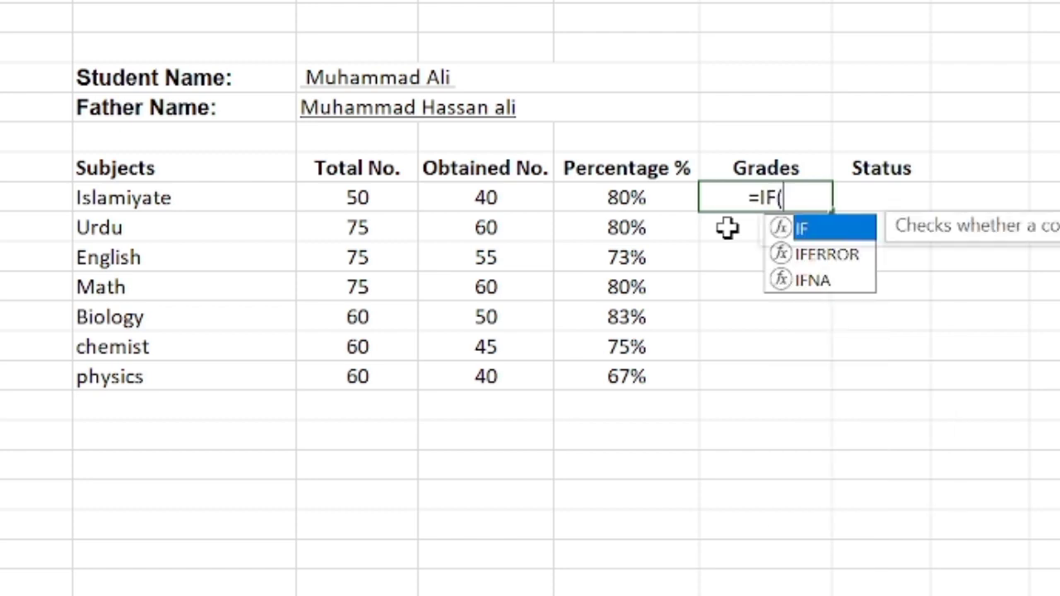
click(605, 206)
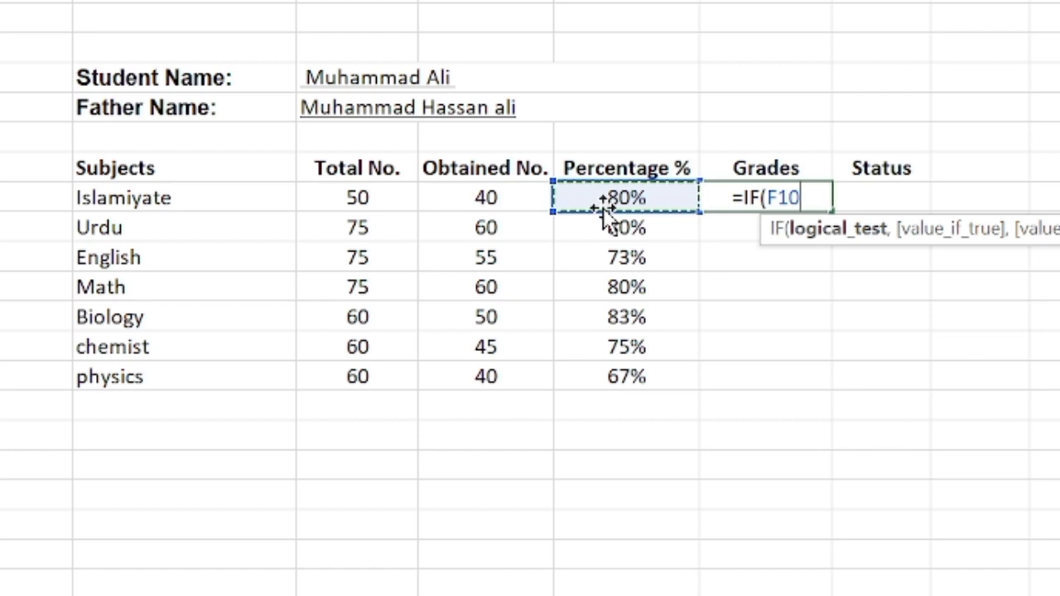
text(=)
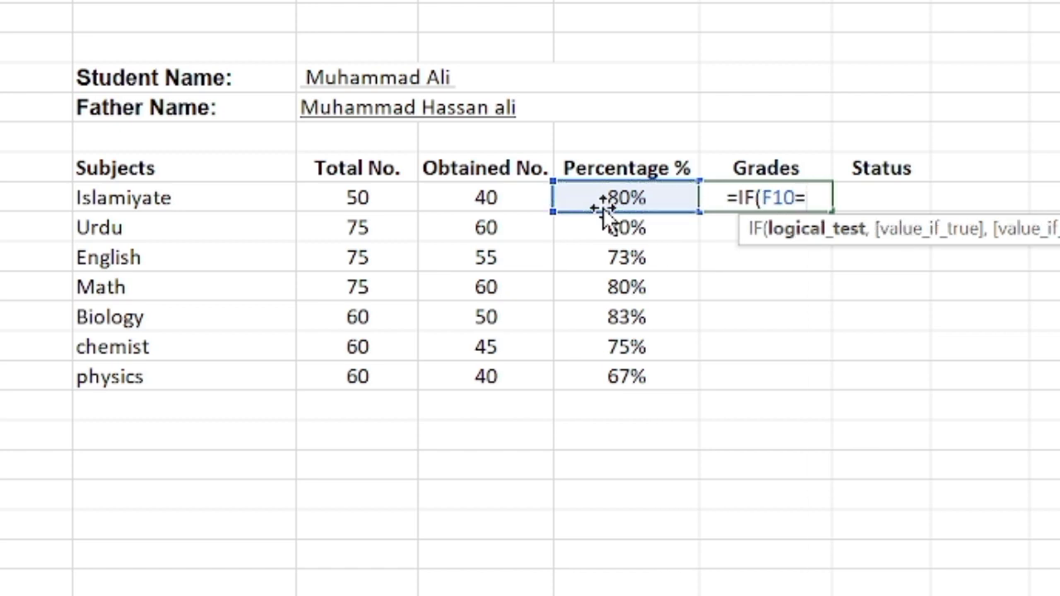
text(>)
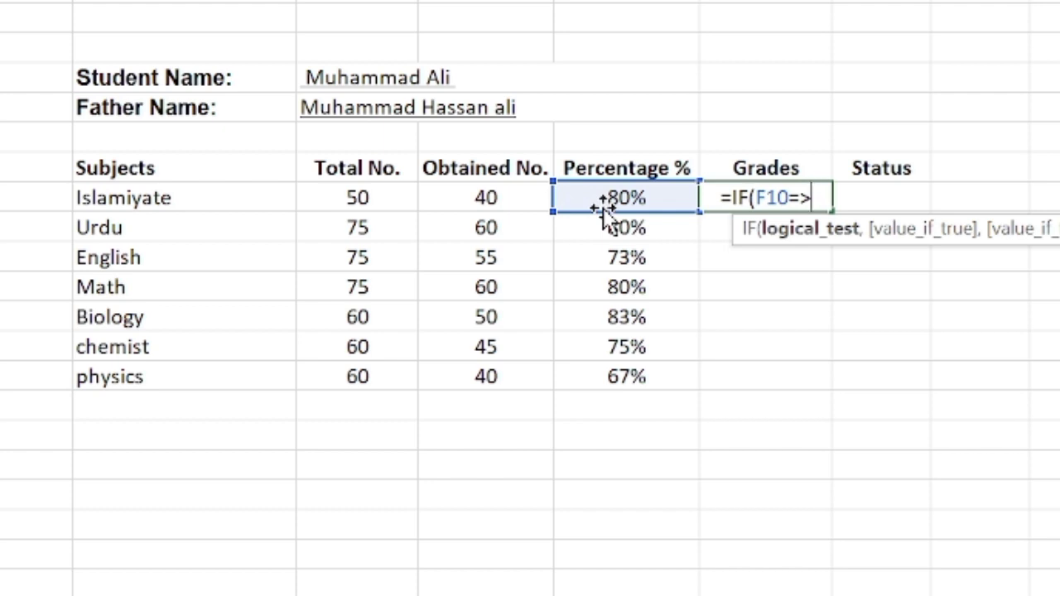
text(80)
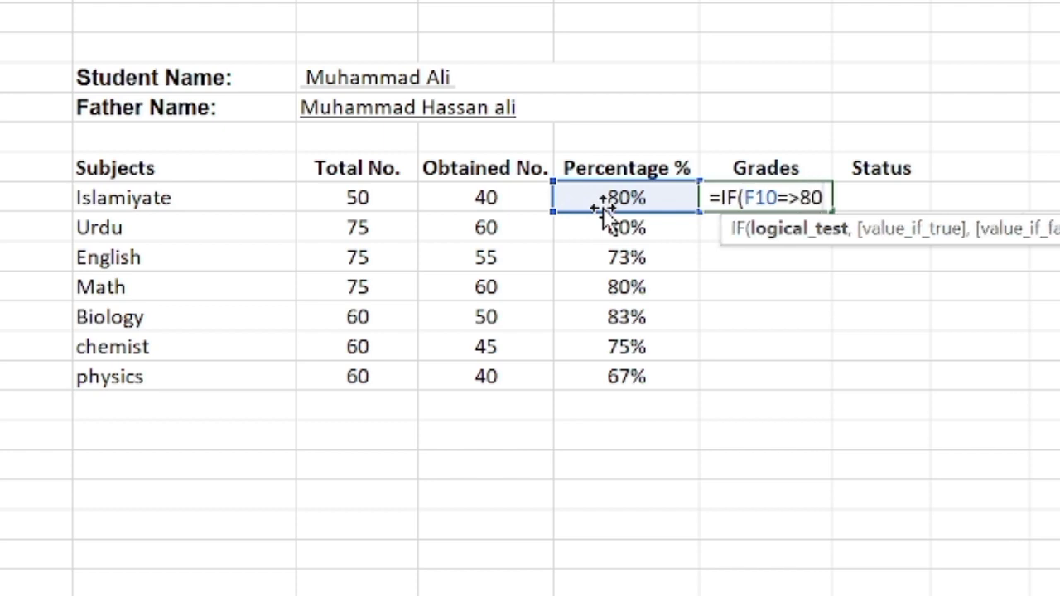
text(%)
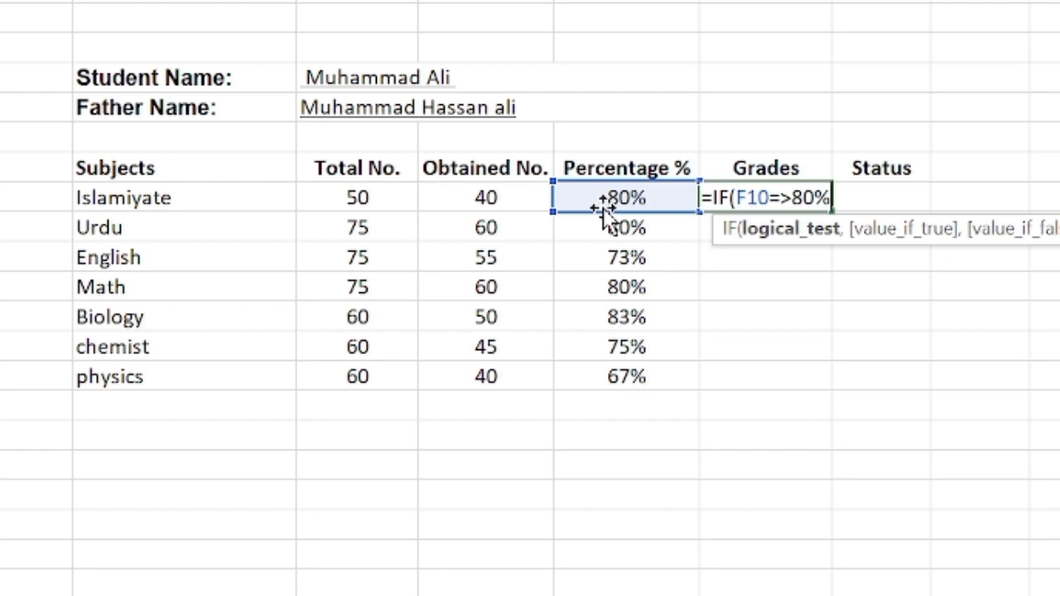
text(,)
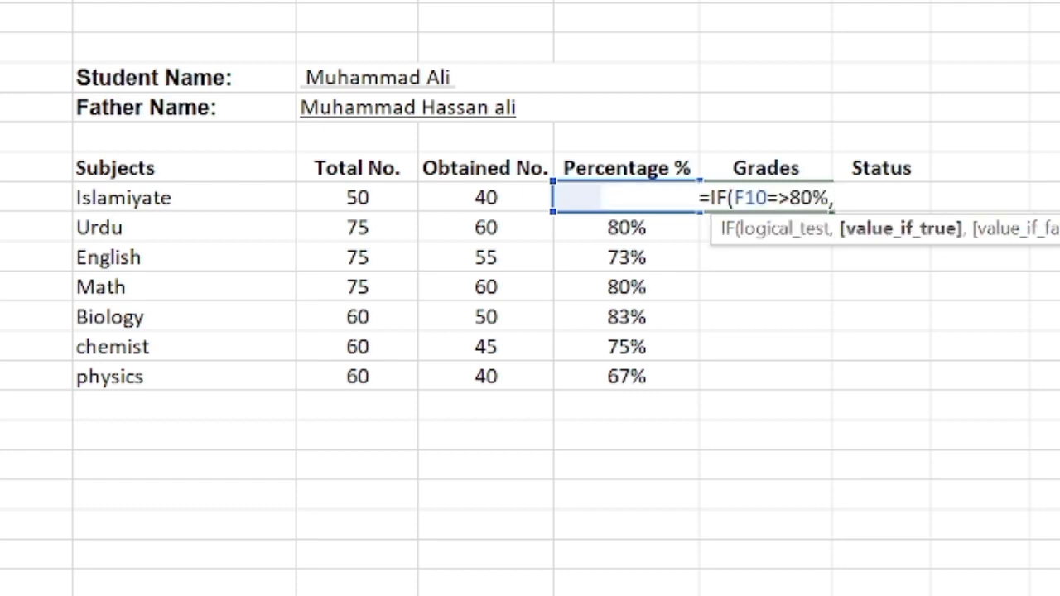
text(")
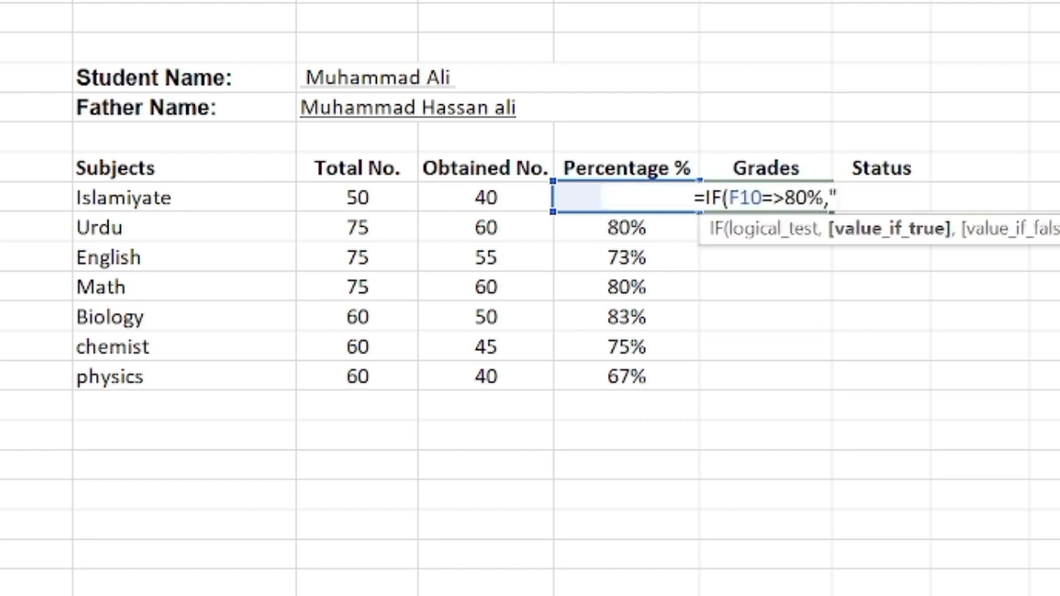
text(A+)
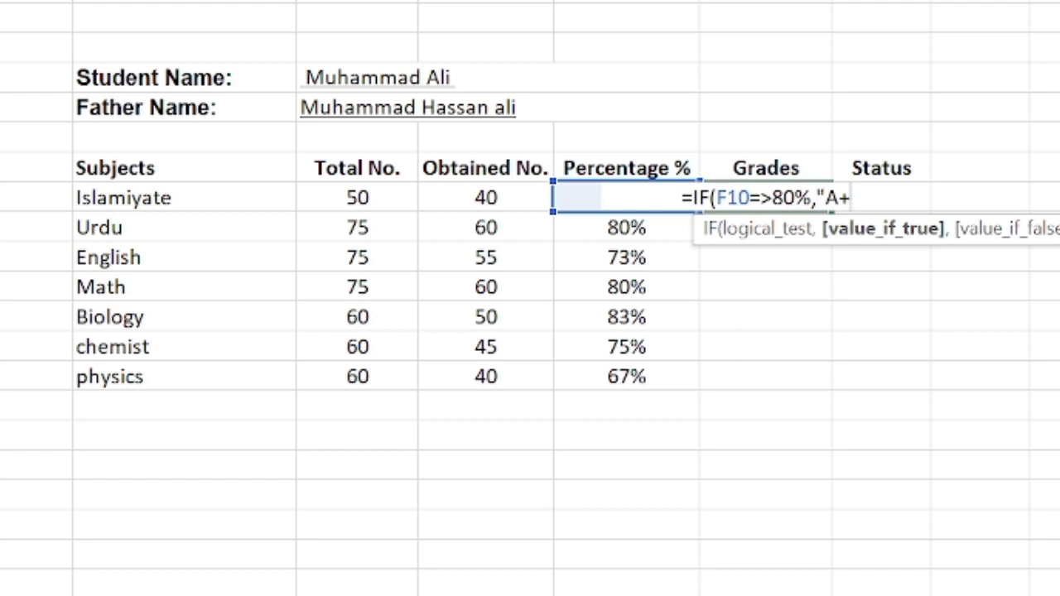
text(",)
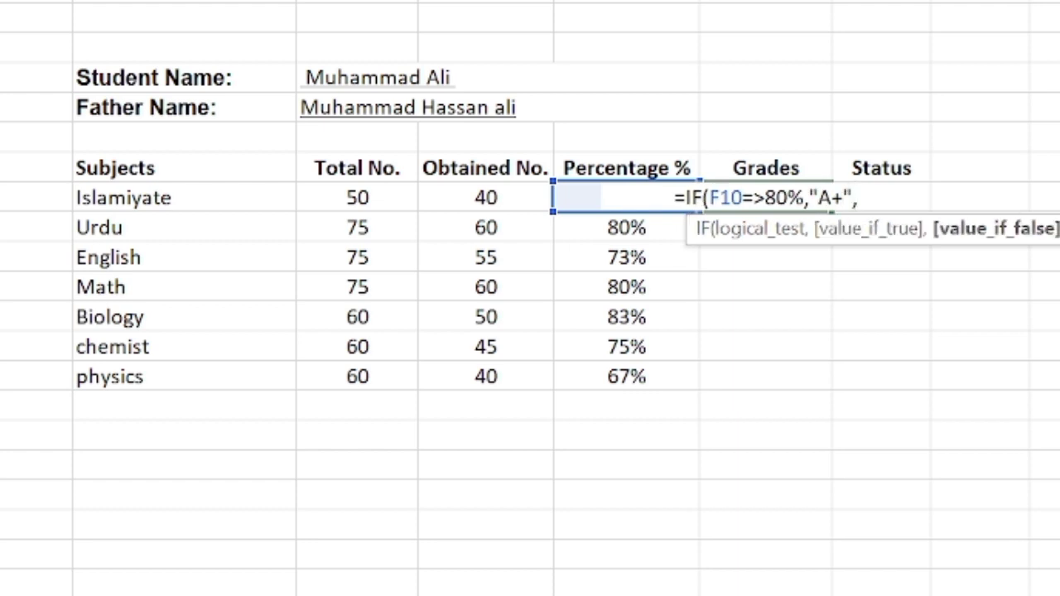
text(I)
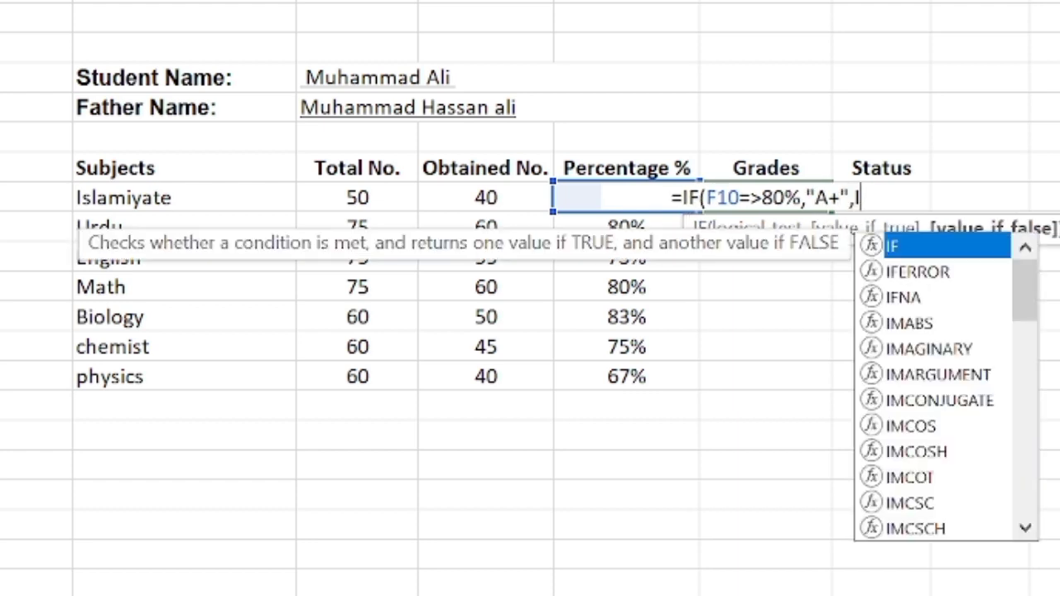
text(F()
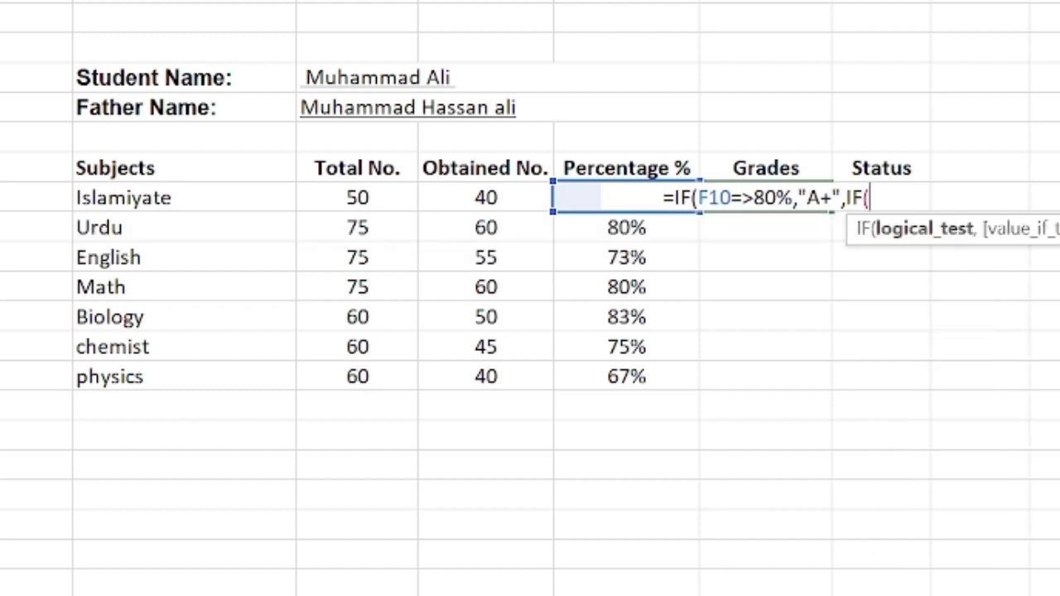
- Nest a second condition in the G10 grade formula, IF(F10=>70%,"B", to award B from 70%
click(566, 202)
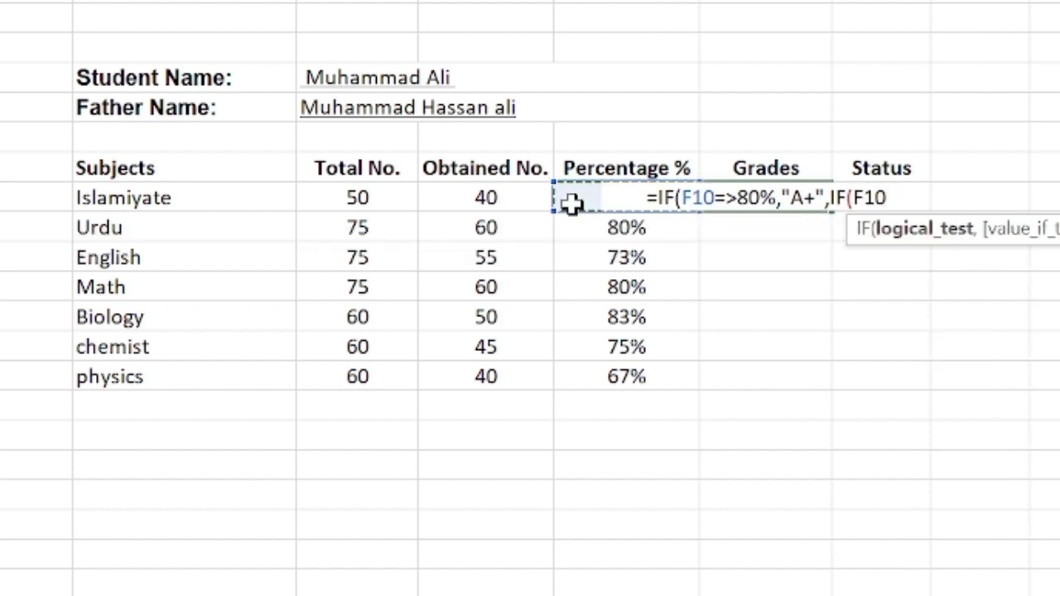
text(=)
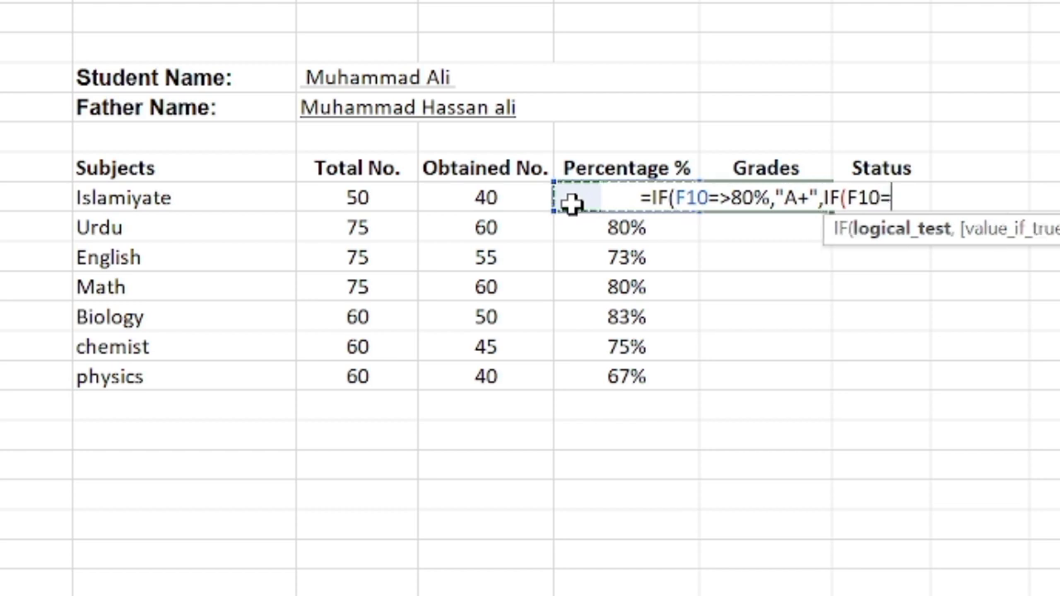
text(>)
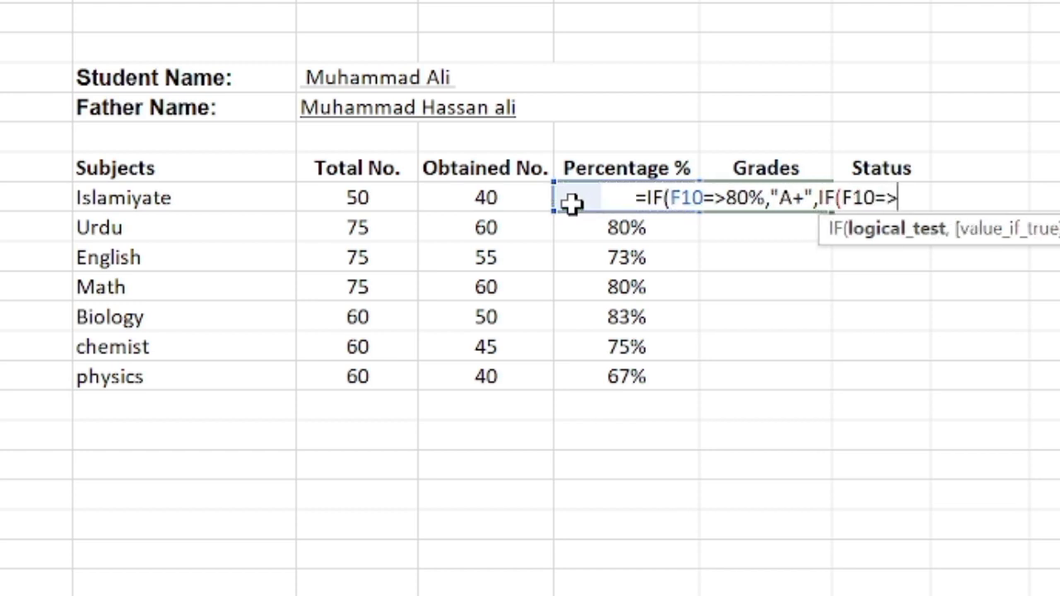
text(70)
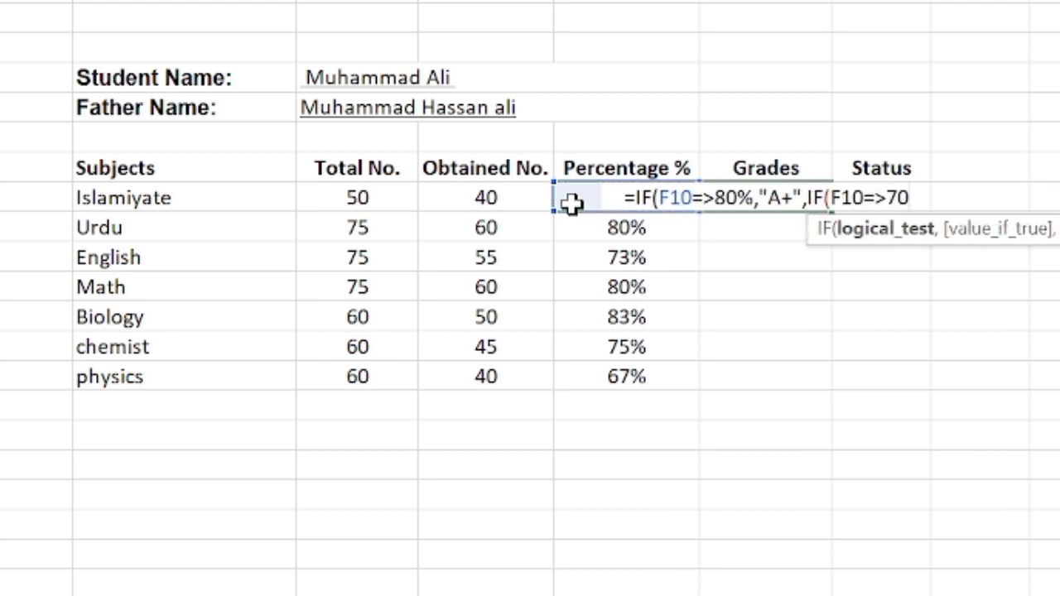
text(%)
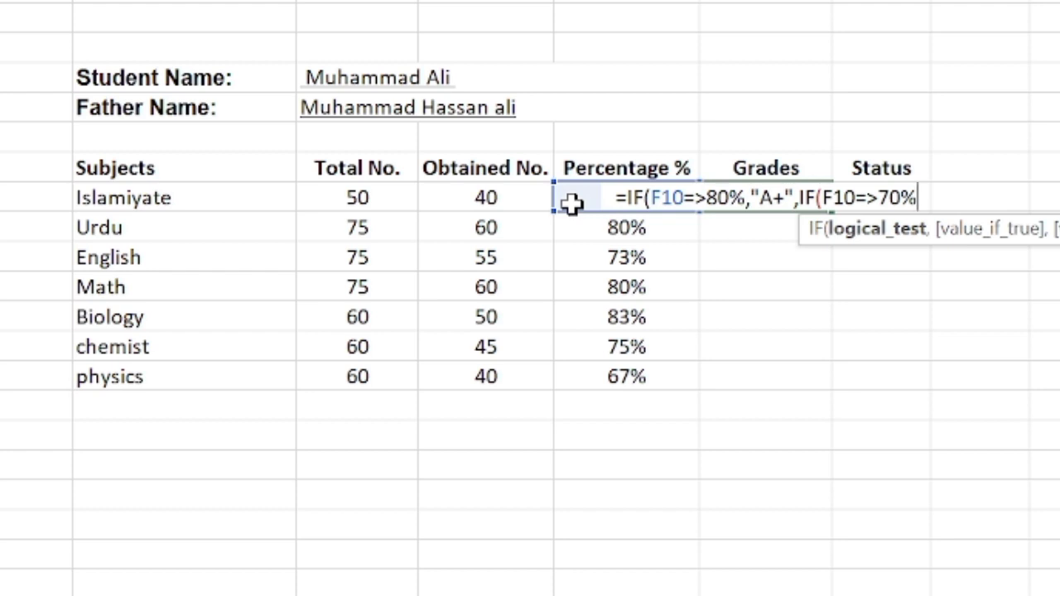
text(,")
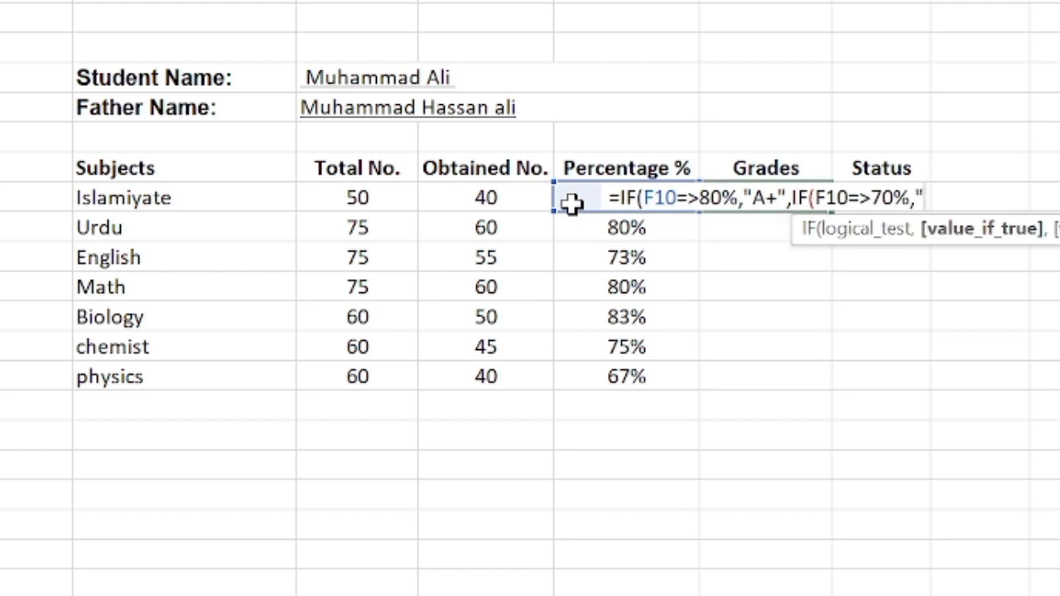
text(B")
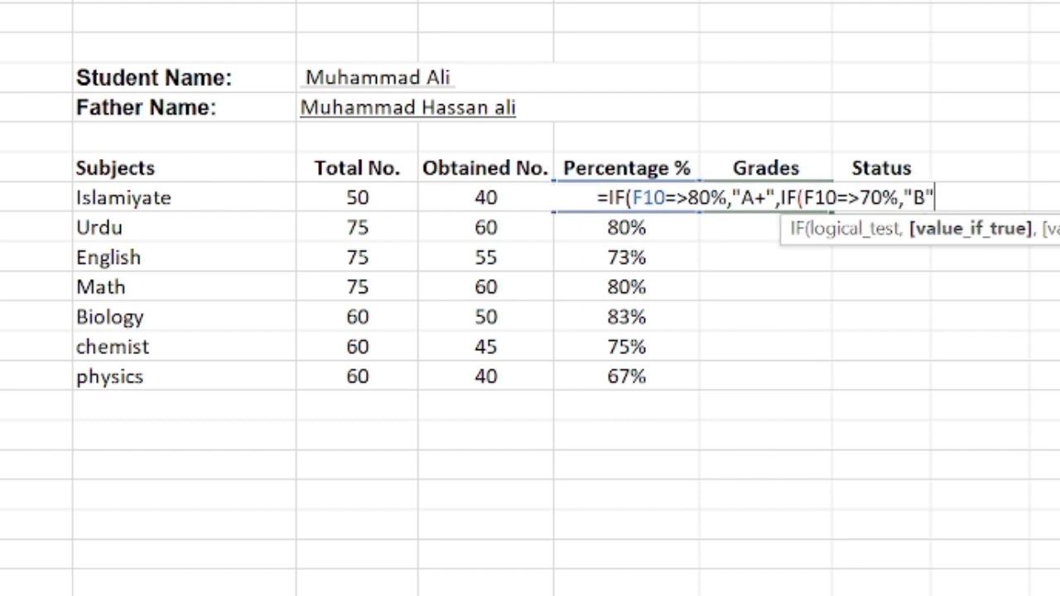
text(,)
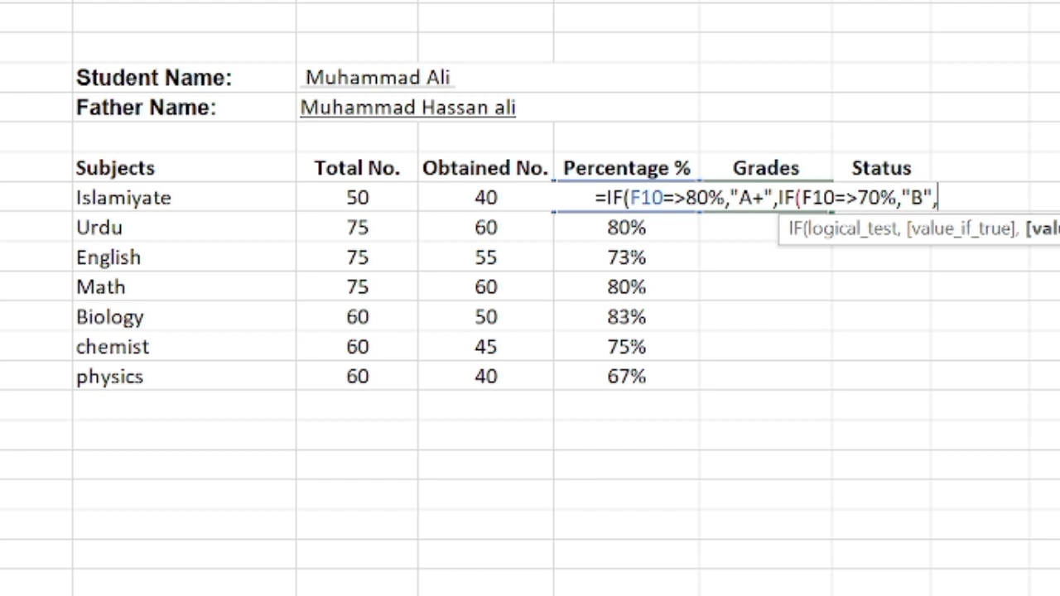
text(IF)
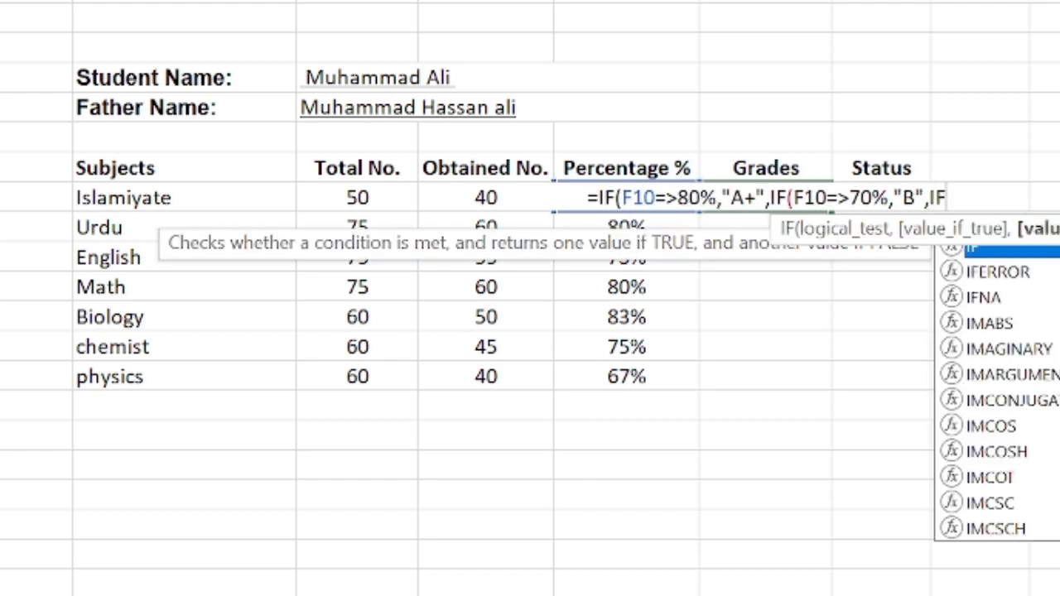
text(()
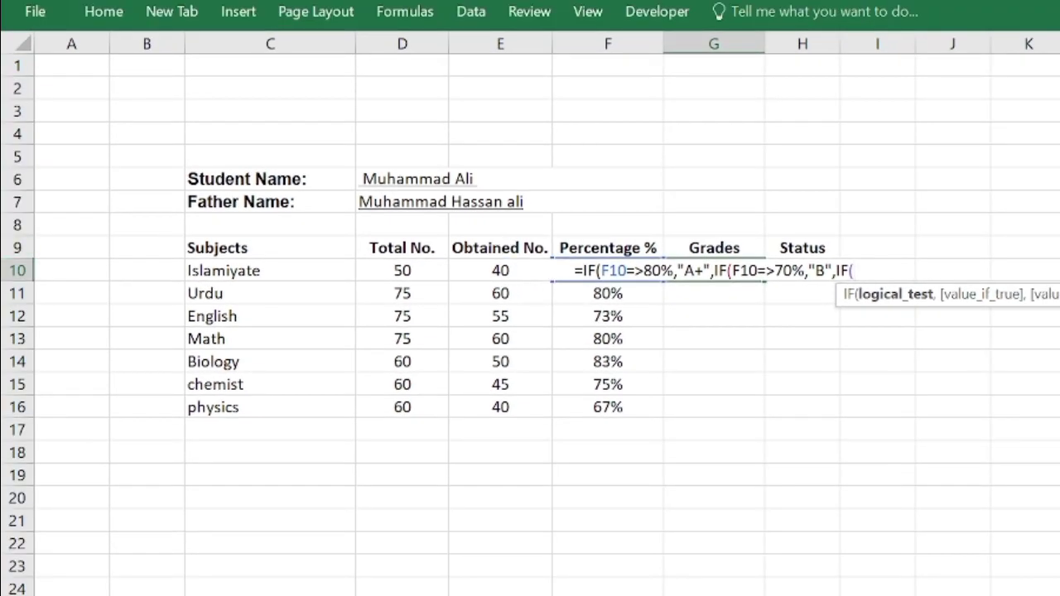
- Nest a third condition in the G10 grade formula, IF(F10=>50%,"C" to award C from 50%
text(F10=>)
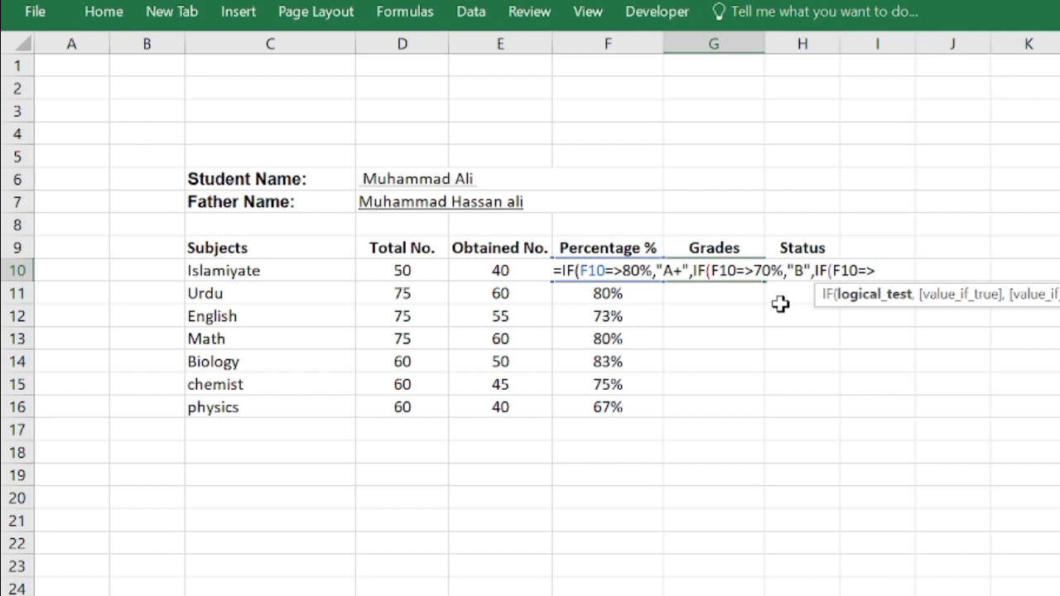
text(50)
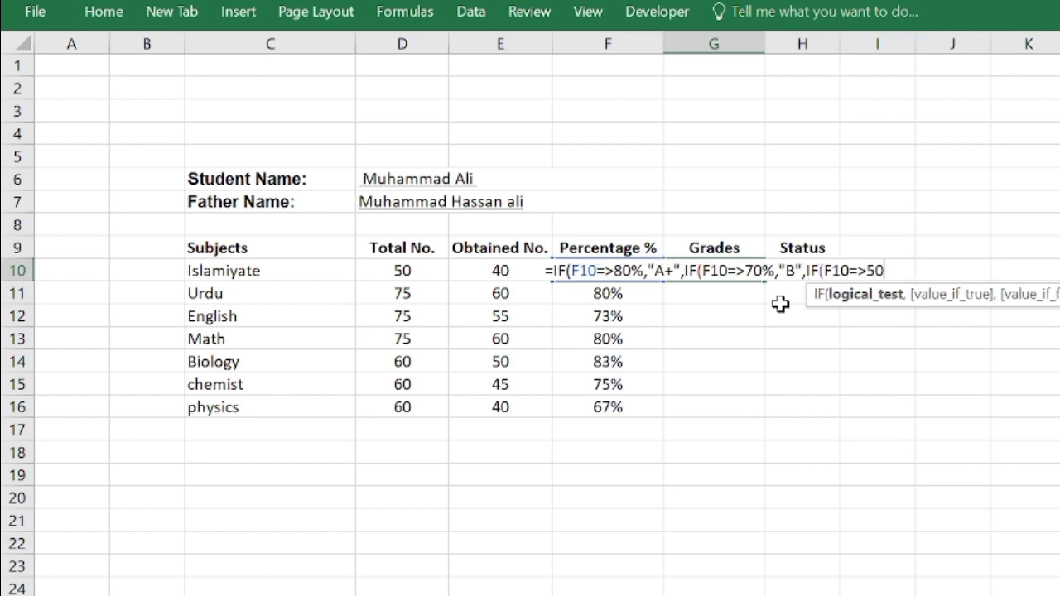
text(%)
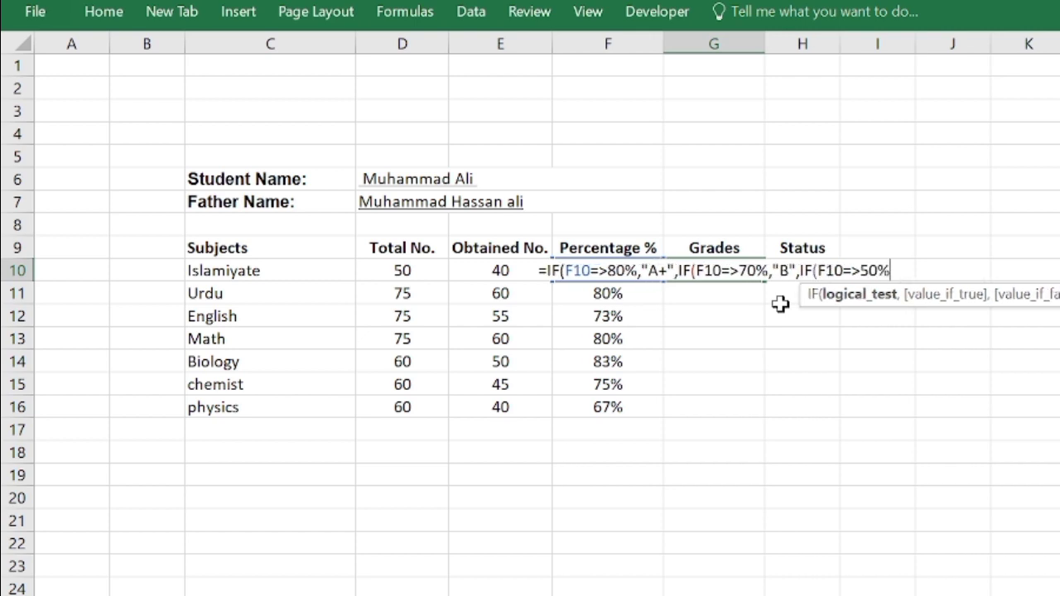
text(,)
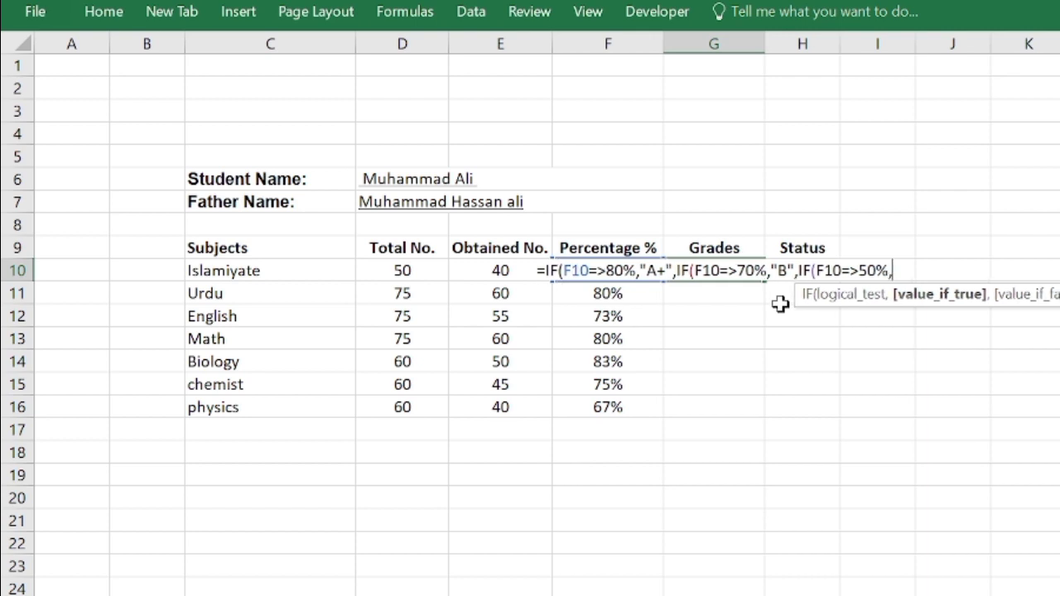
text("C)
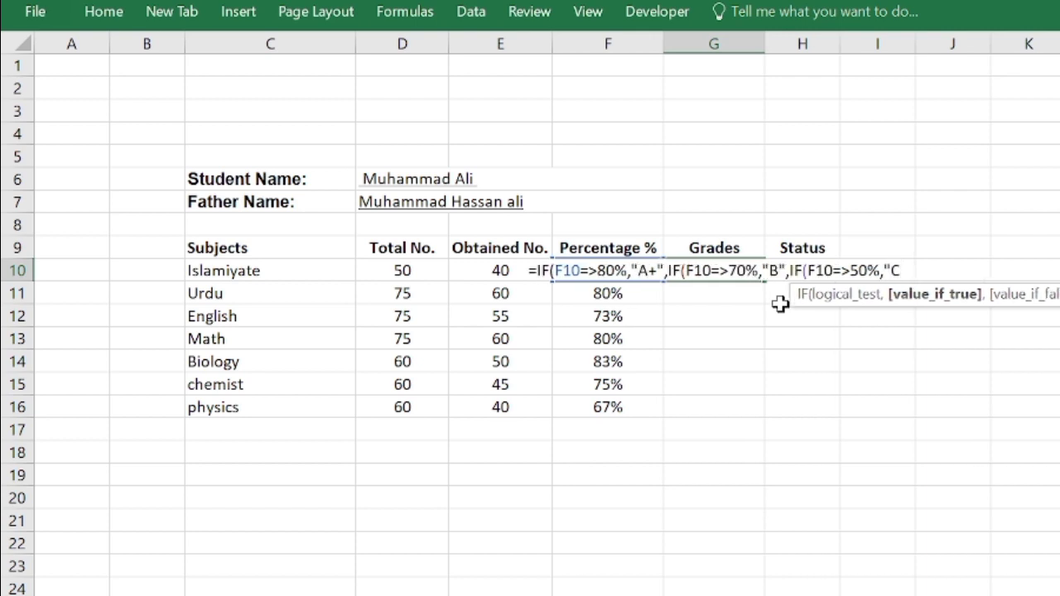
text(")
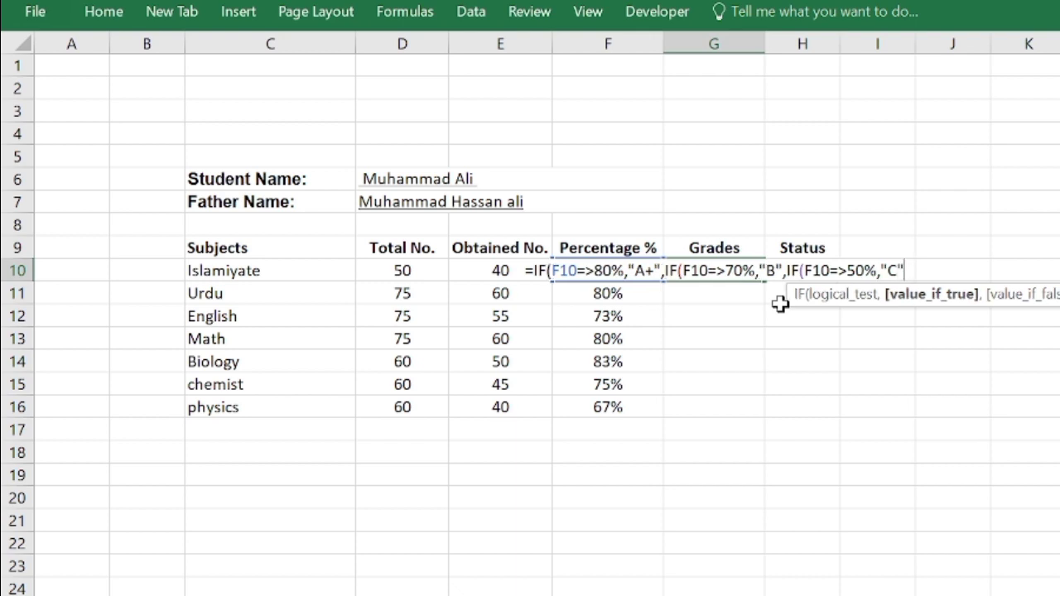
text()))
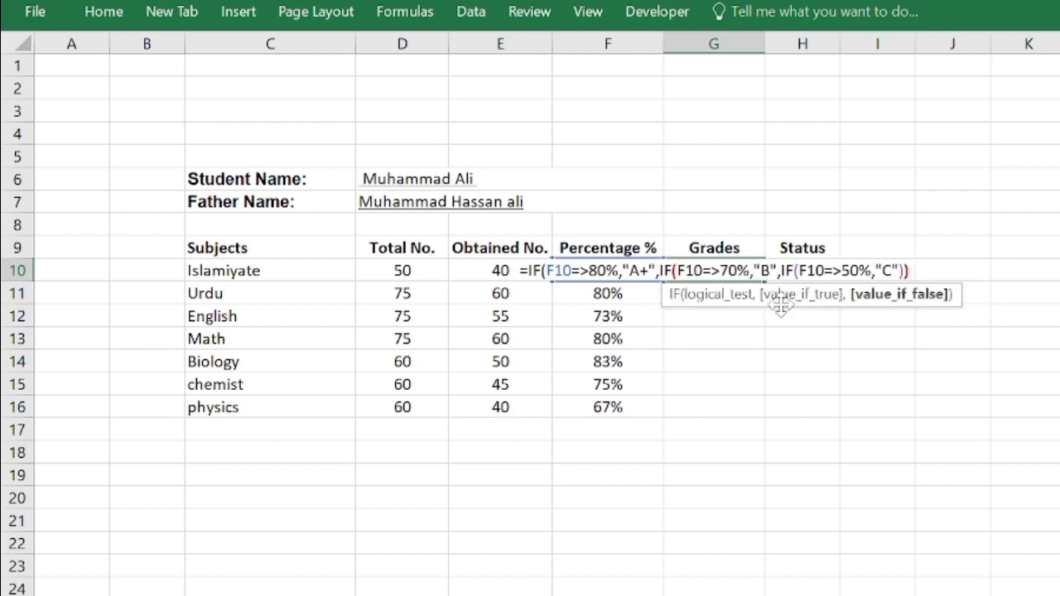
text())
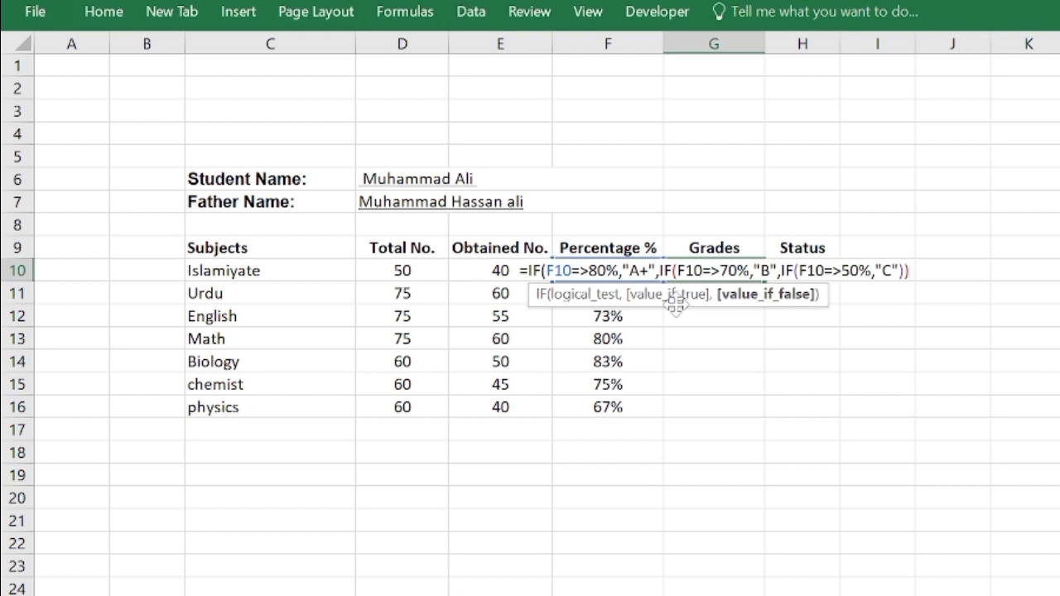
- Close the three nested IFs, enter the grade formula accepting the proposed correction of => to >=, and reselect G10
key(Return)
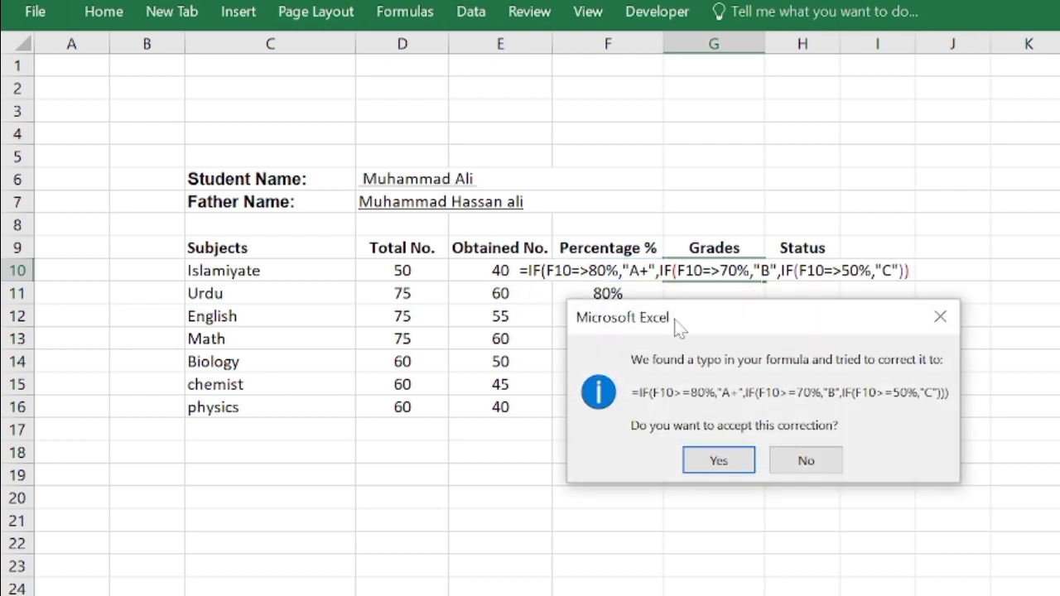
click(718, 461)
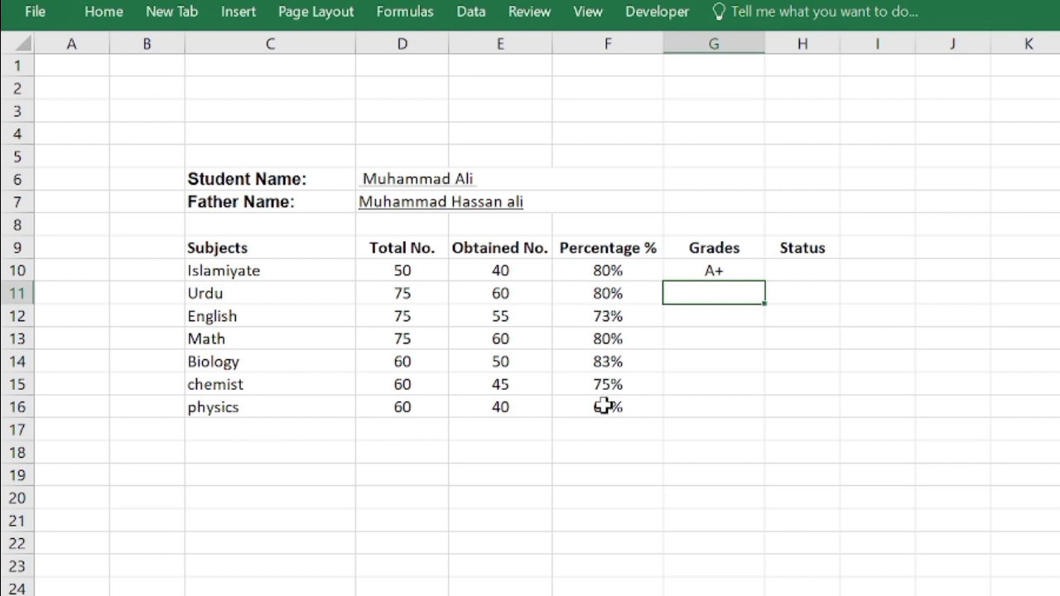
click(718, 271)
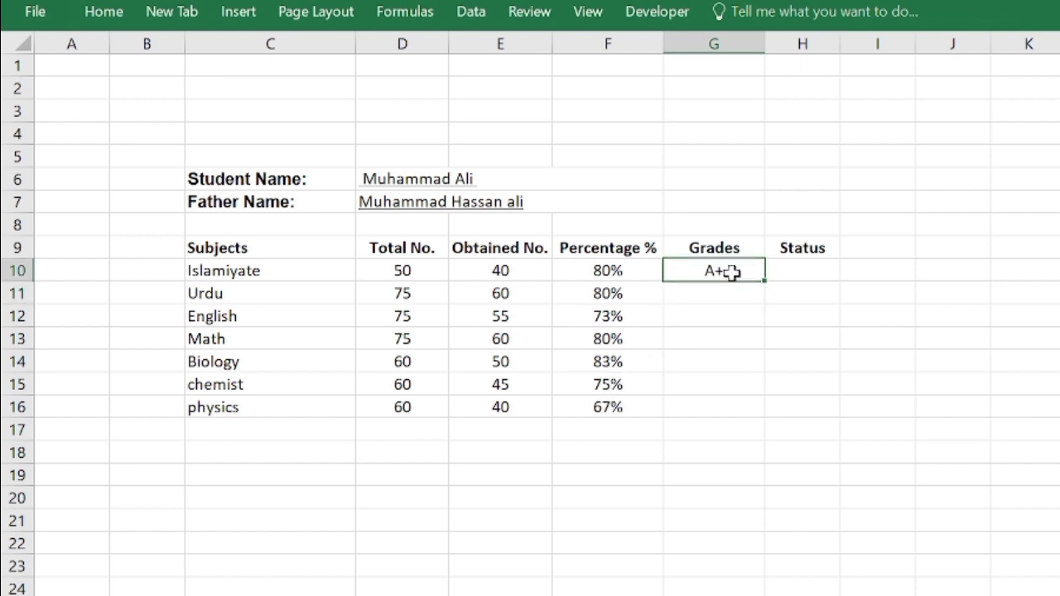
- Fill the grade formula from G10 down through G16 for all remaining subjects
drag(760, 280, 741, 421)
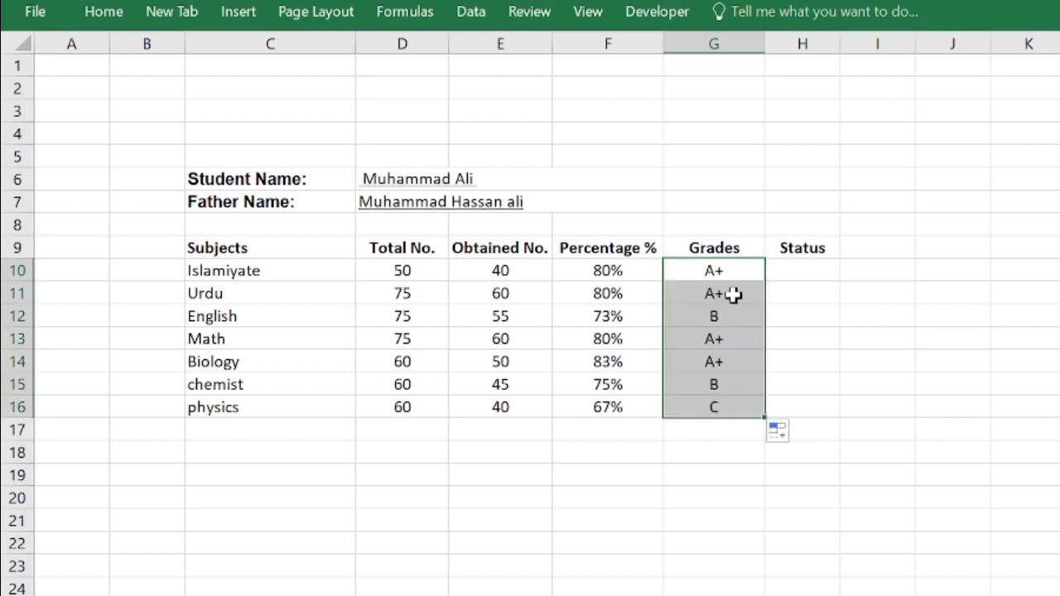
- Begin the Islamiyate status formula in H10 with =IF(F10=>33%, to test the percentage against a 33% pass mark
click(784, 272)
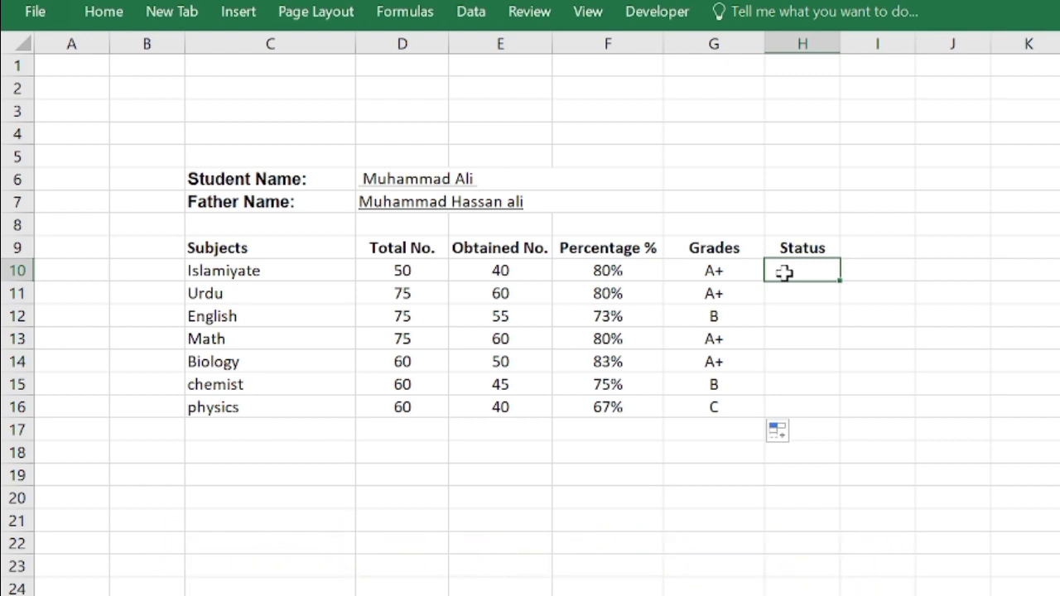
text(=)
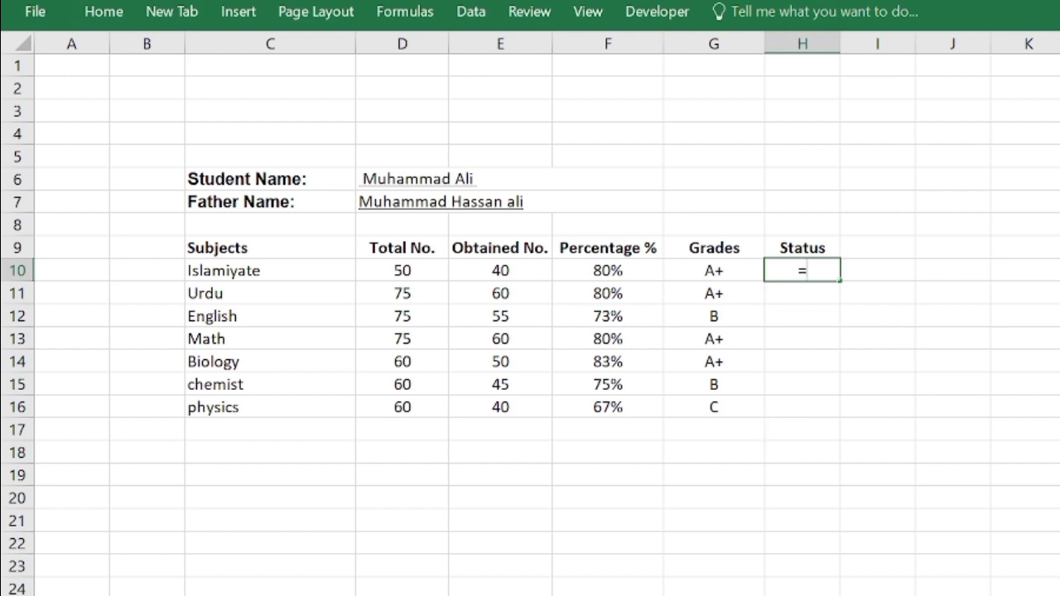
text(IF)
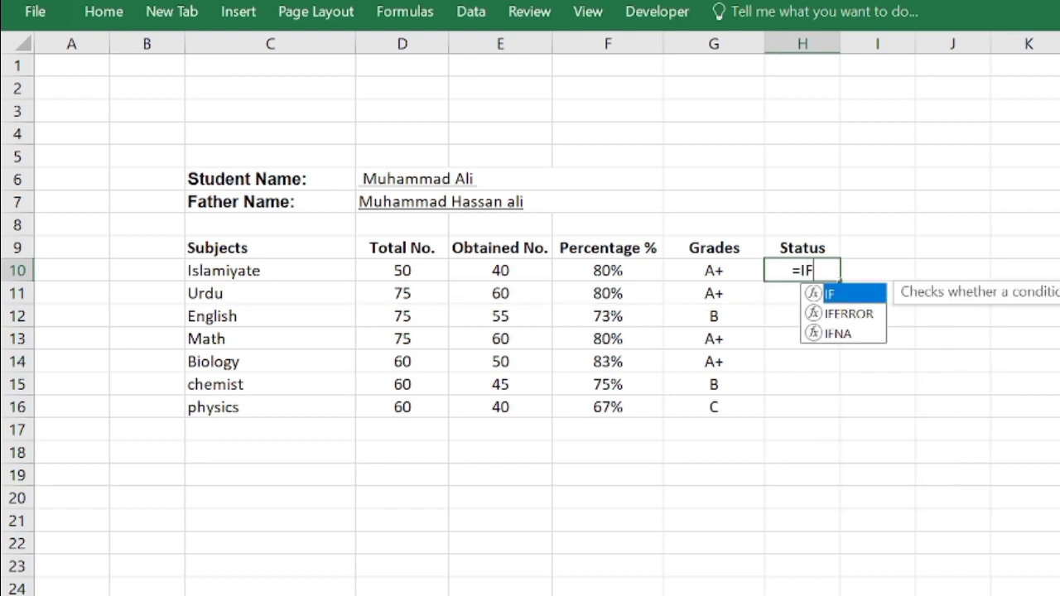
text(()
click(607, 271)
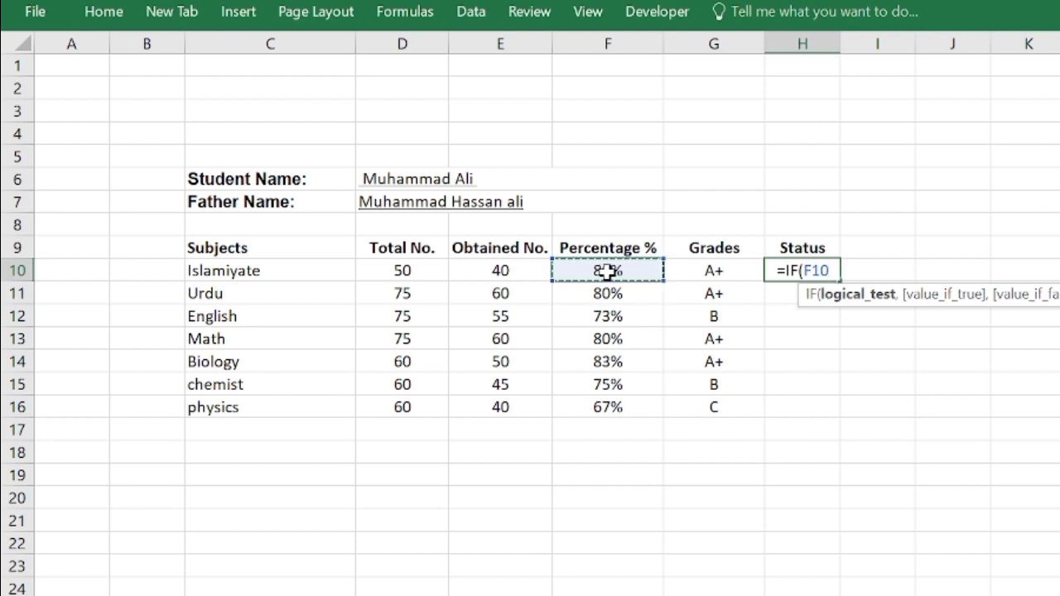
text(=>)
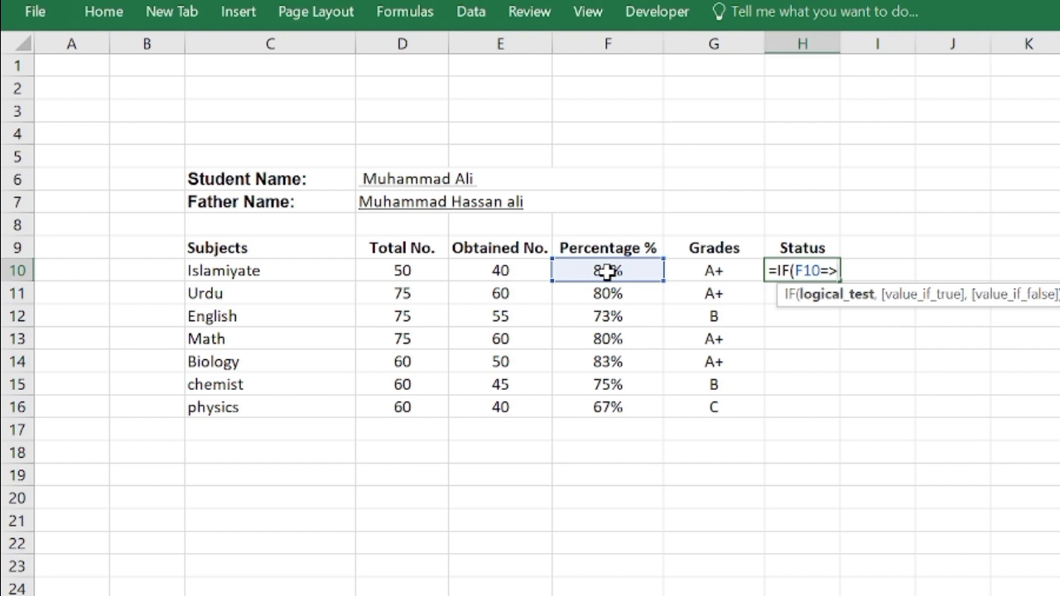
text(33)
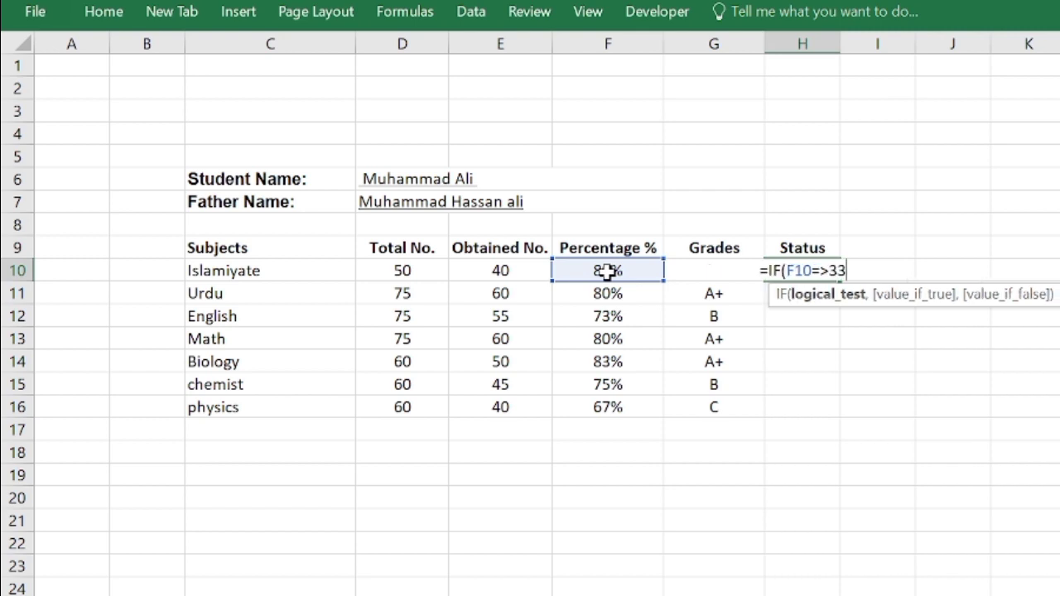
text(%)
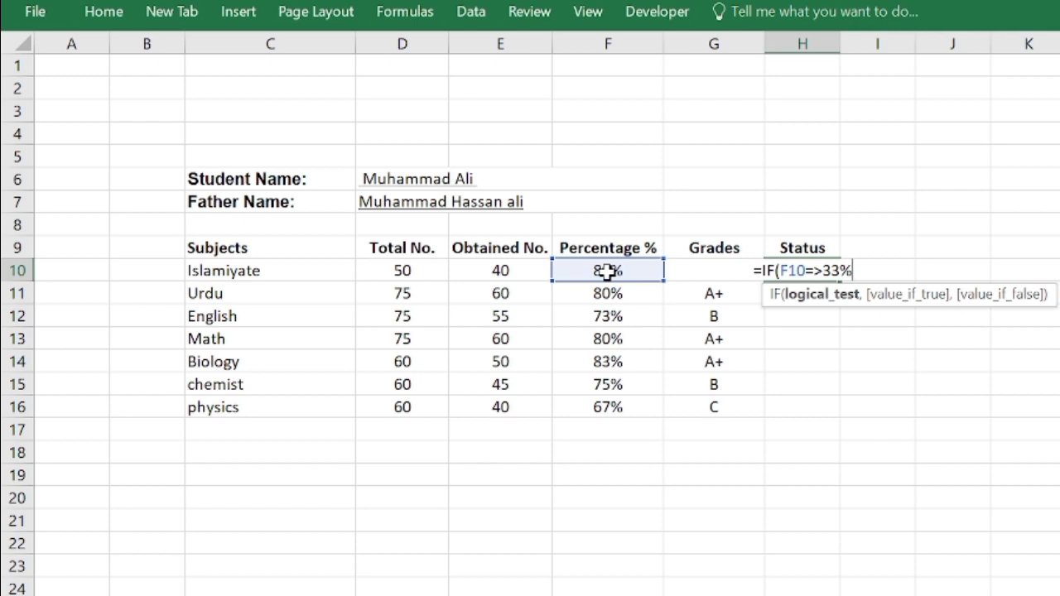
text(,)
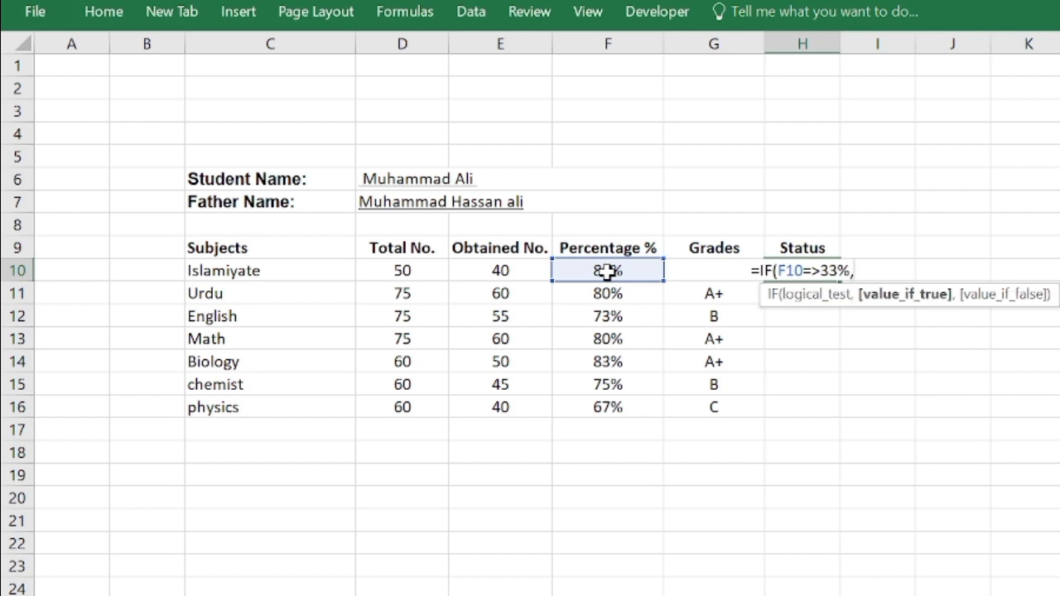
text("PASS)
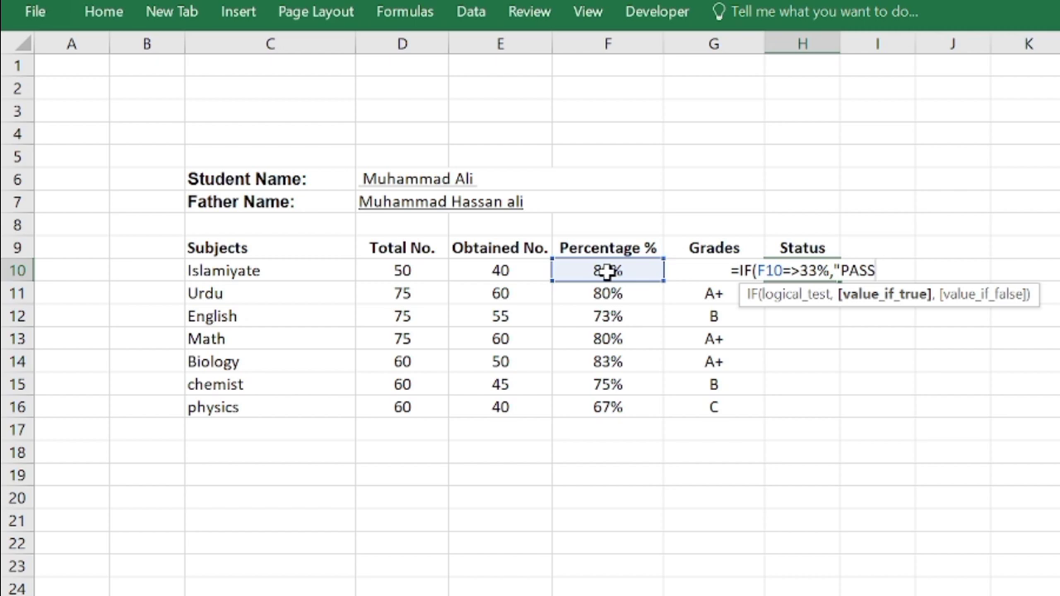
- Complete the H10 status formula with "PASS" and "FAIL" results and enter it, accepting the proposed correction to =IF(F10>=33%,"PASS","FAIL")
text(")
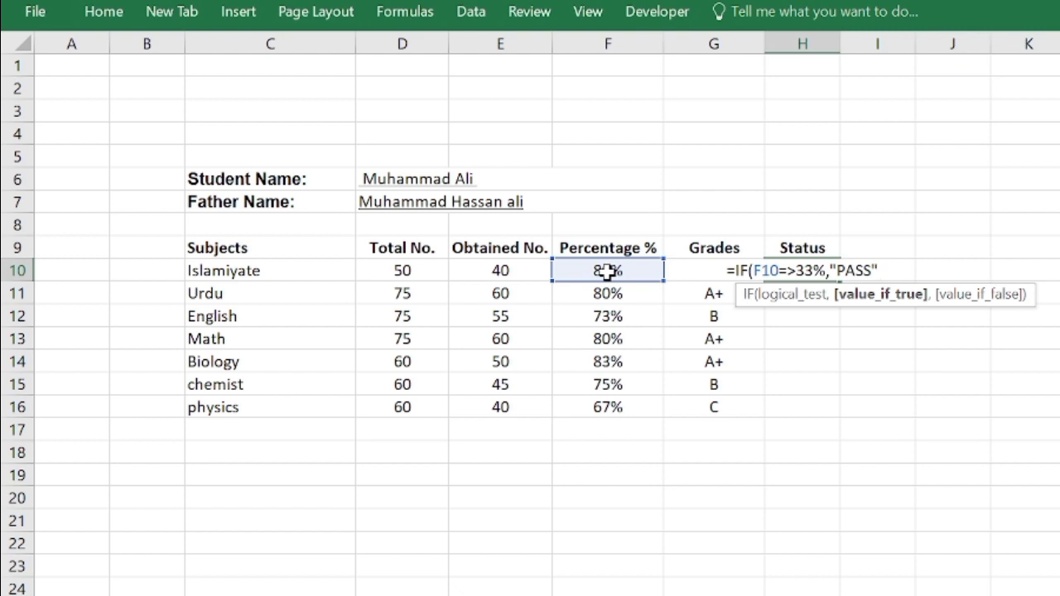
text(,)
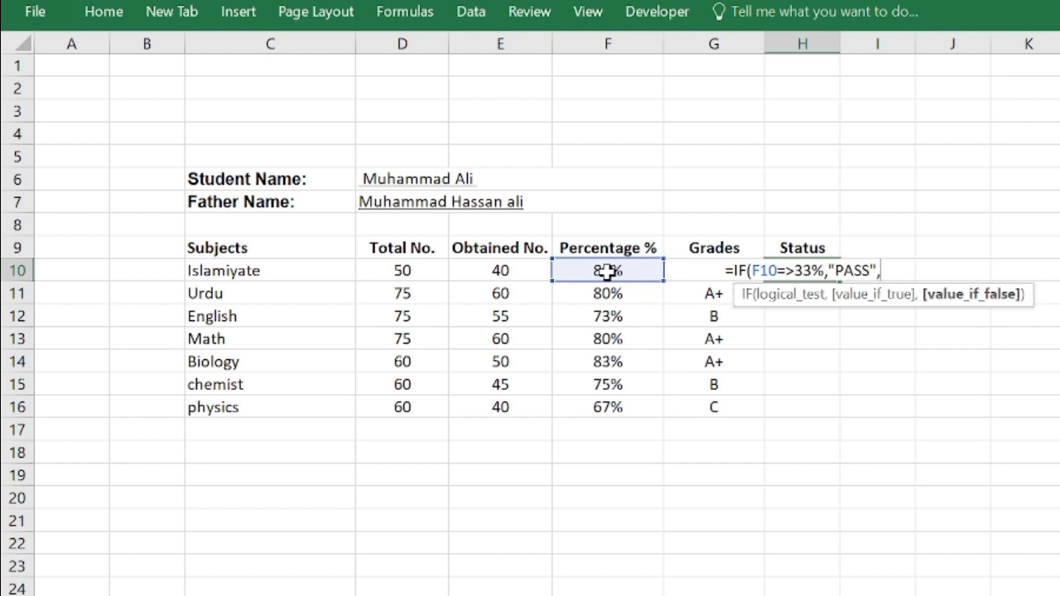
text(")
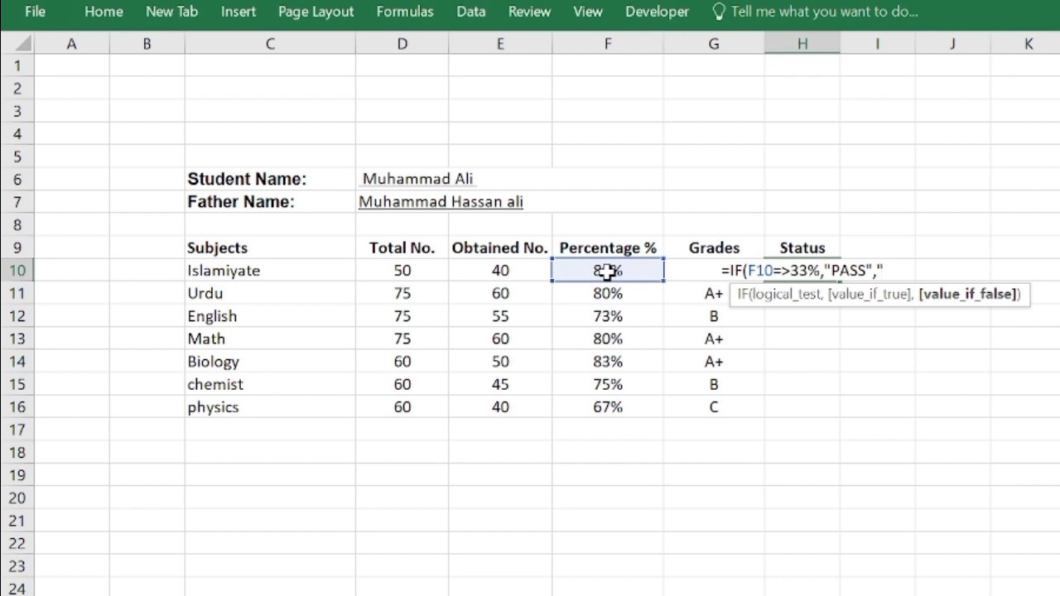
text(FAIL)
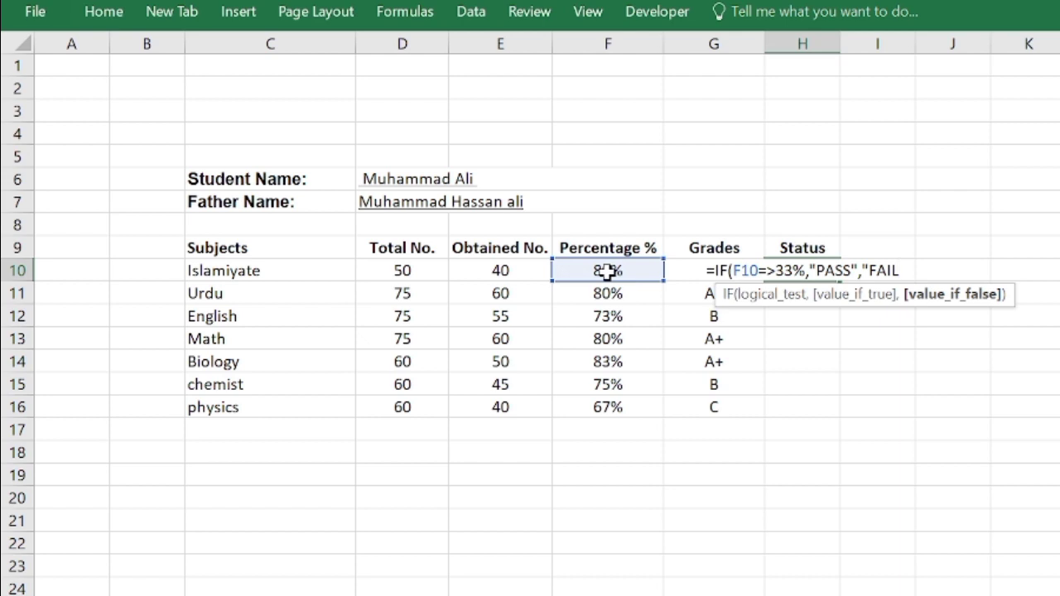
text())
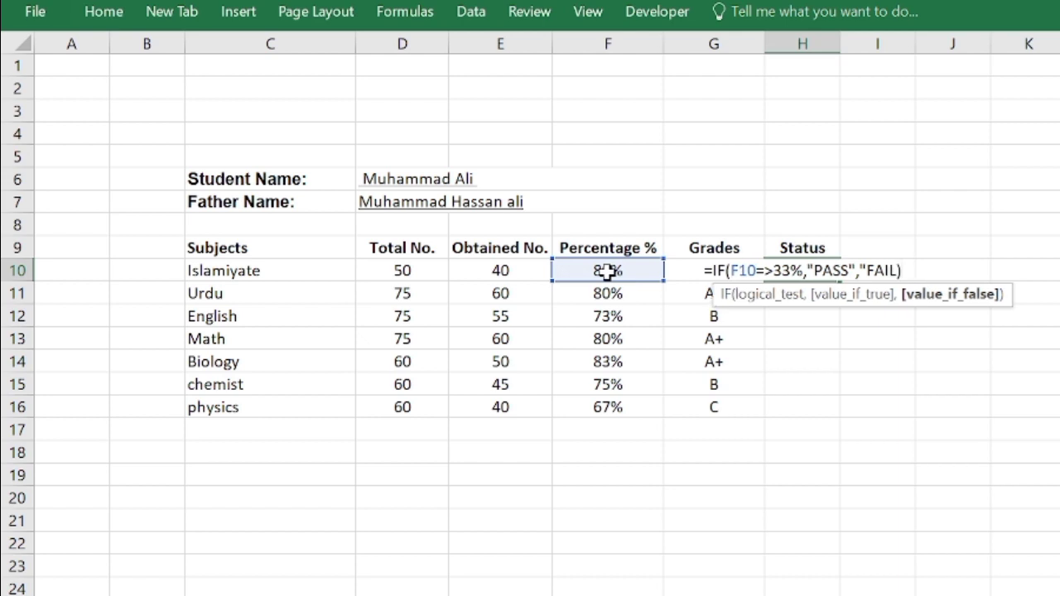
key(Return)
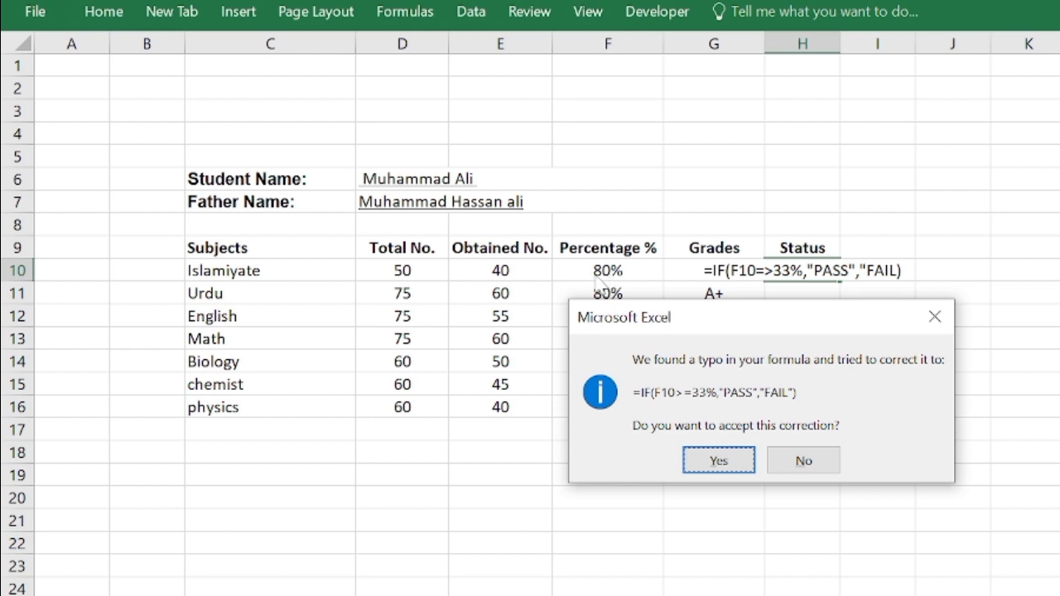
click(730, 464)
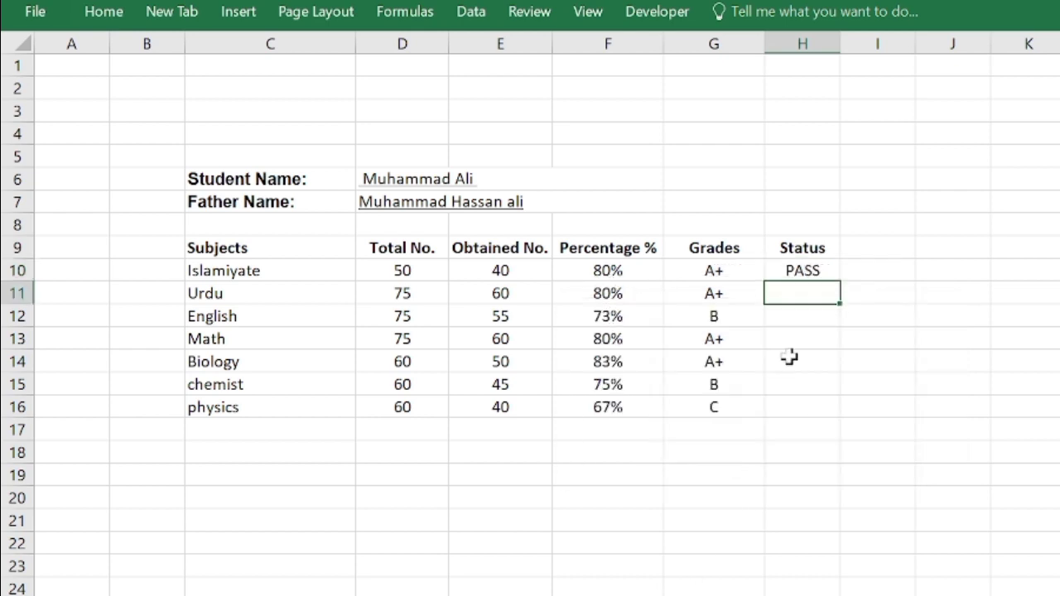
- Fill the status formula from H10 down through H16 for all remaining subjects
click(796, 273)
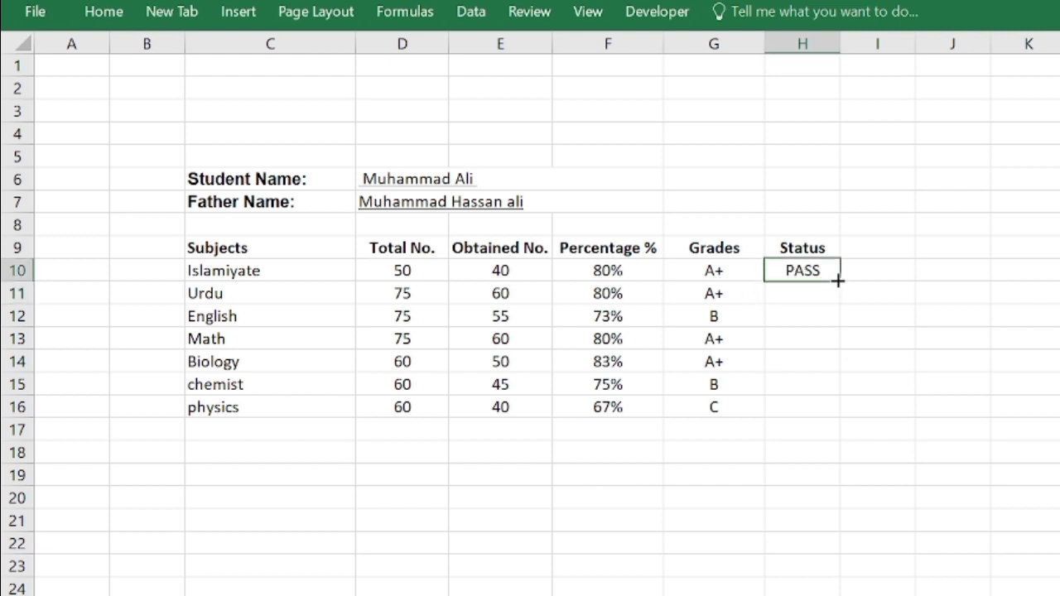
drag(838, 282, 821, 407)
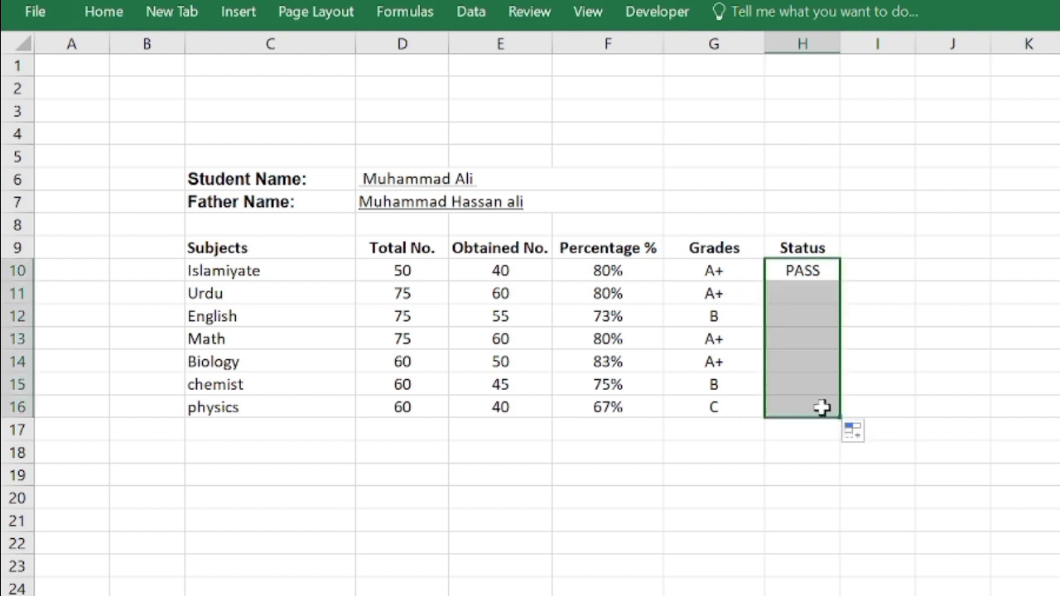